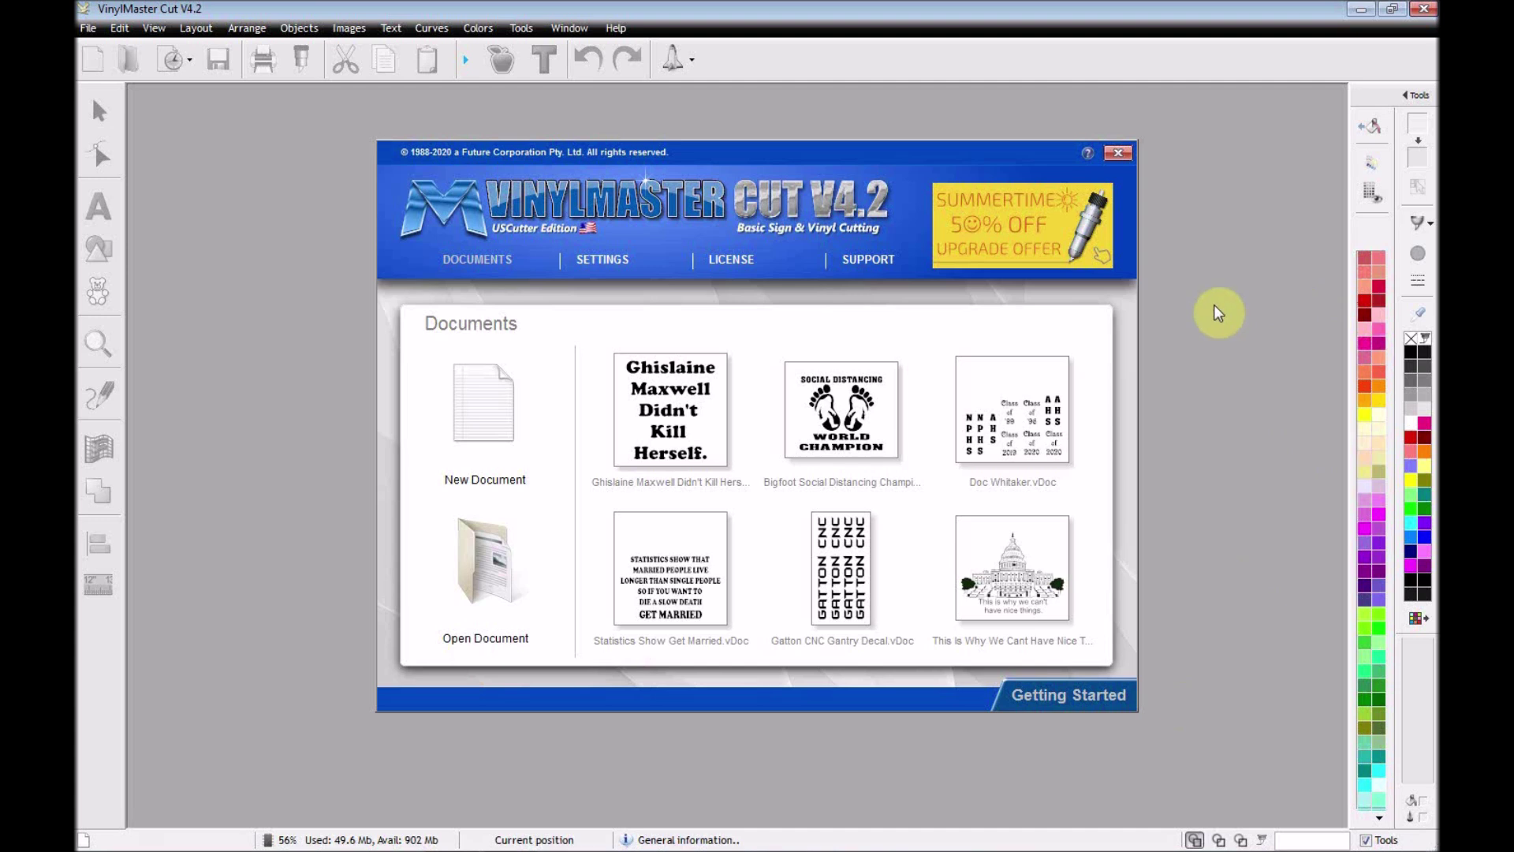
- Create a new document and resize its page from Letter to 10 × 10 inches
left_click(470, 414)
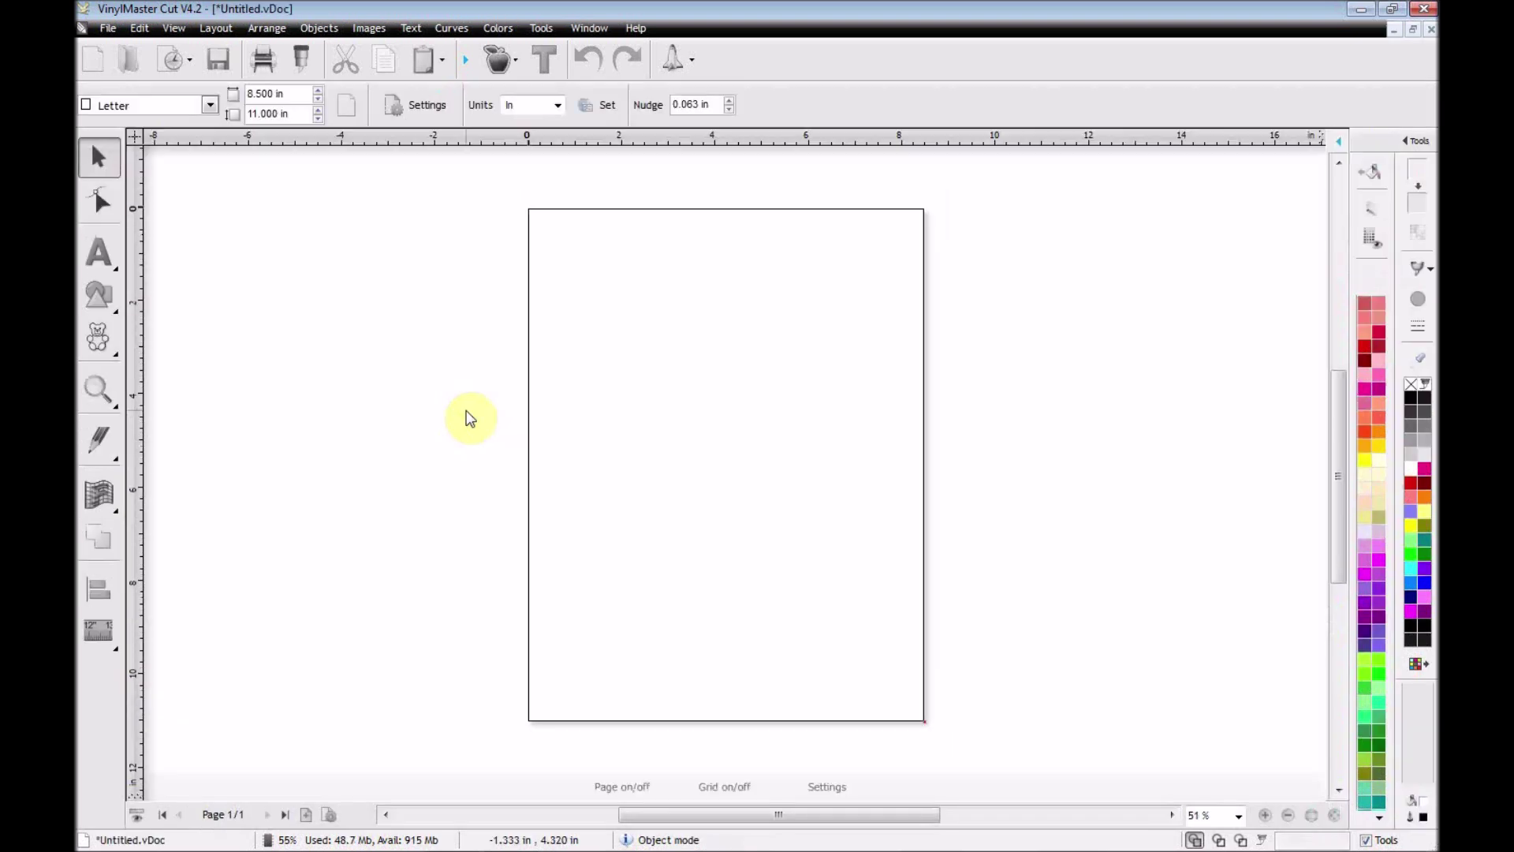
left_click(299, 93)
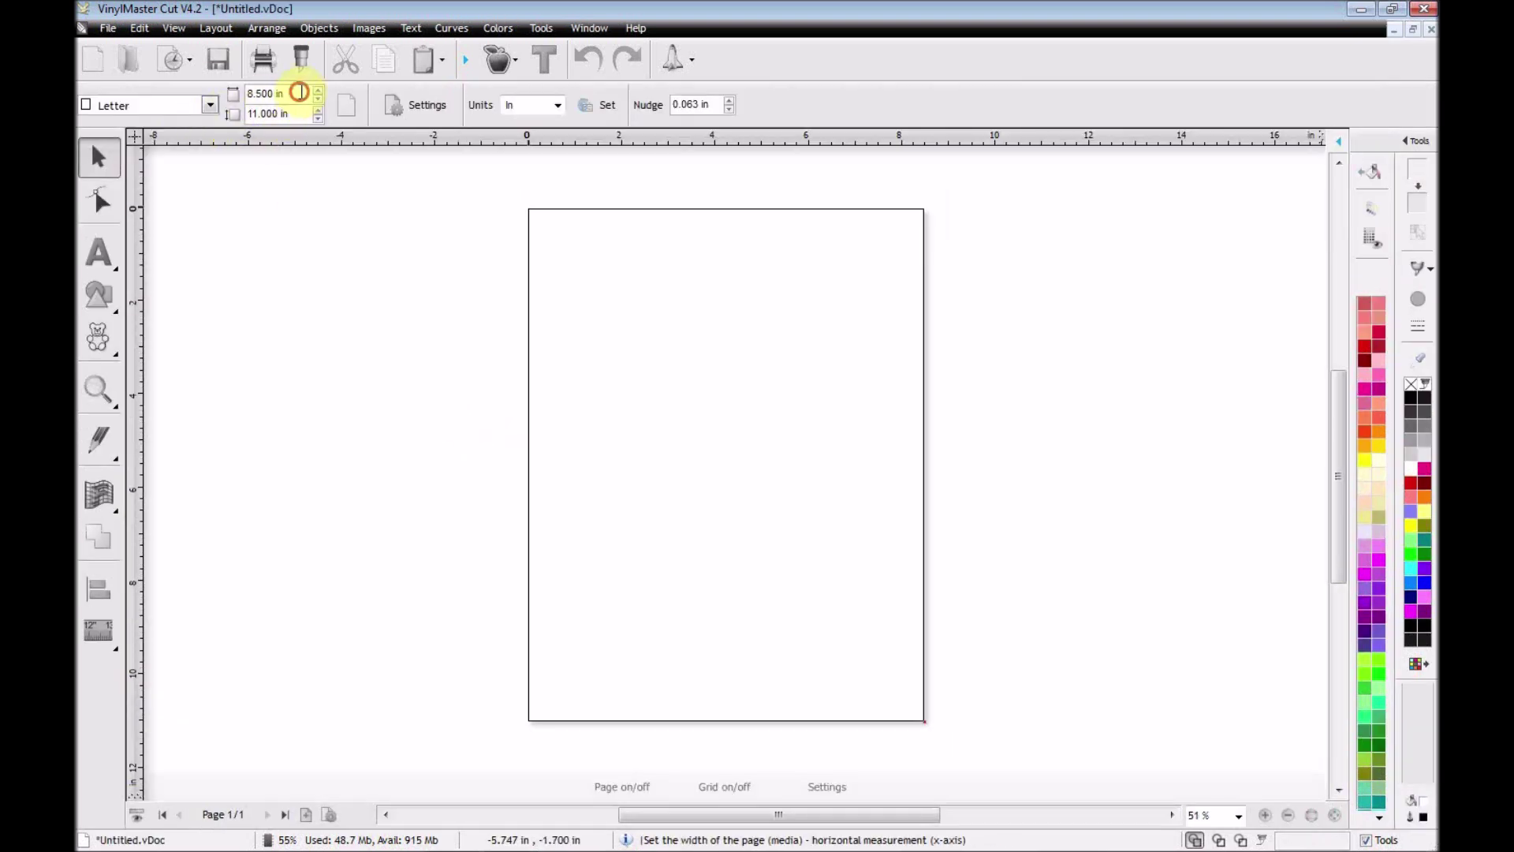
type("10")
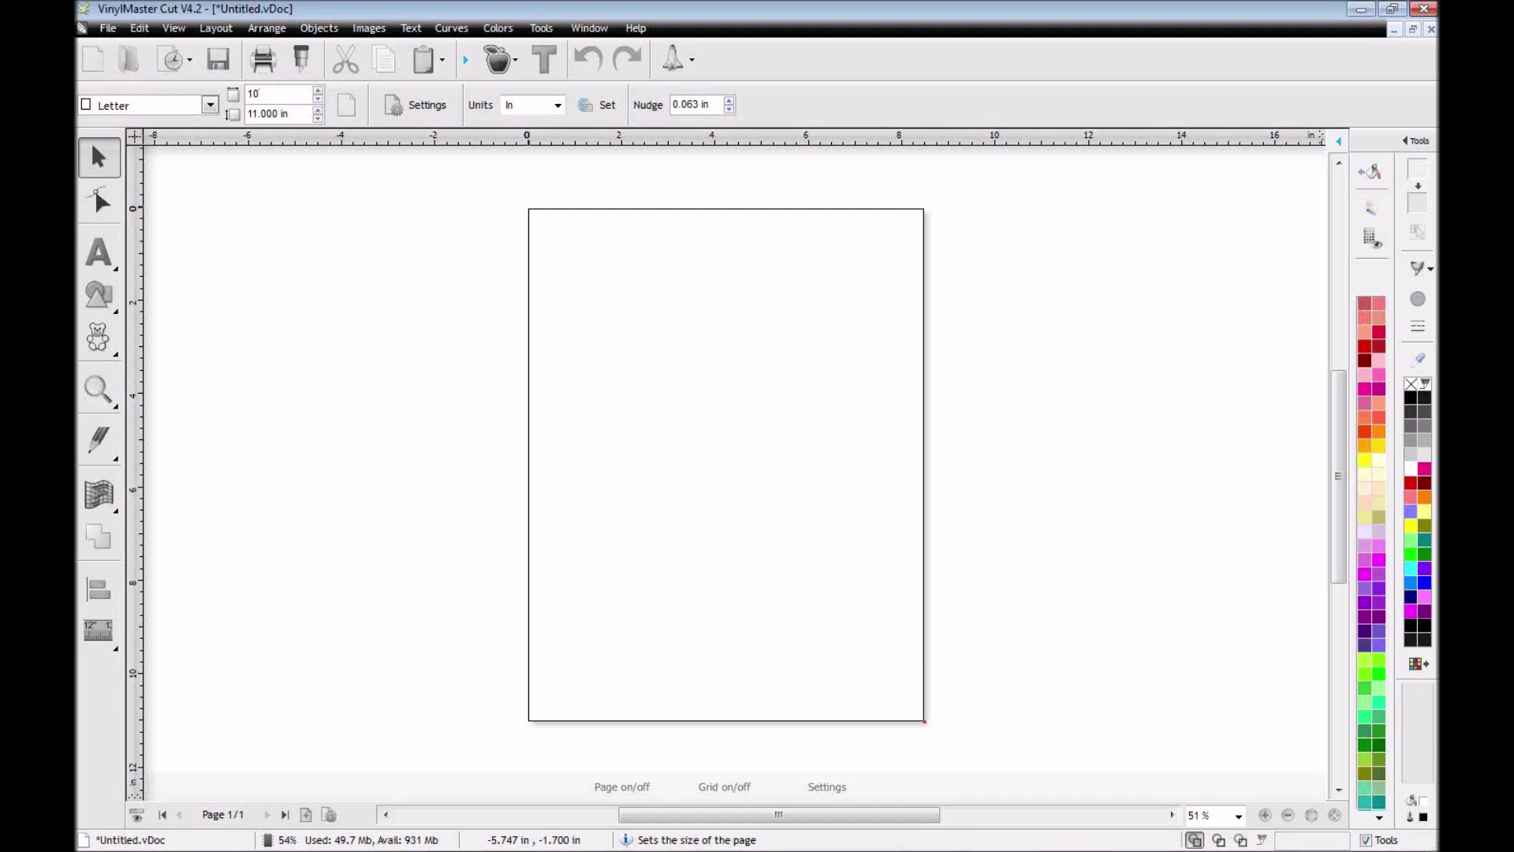
key("Tab")
type("10")
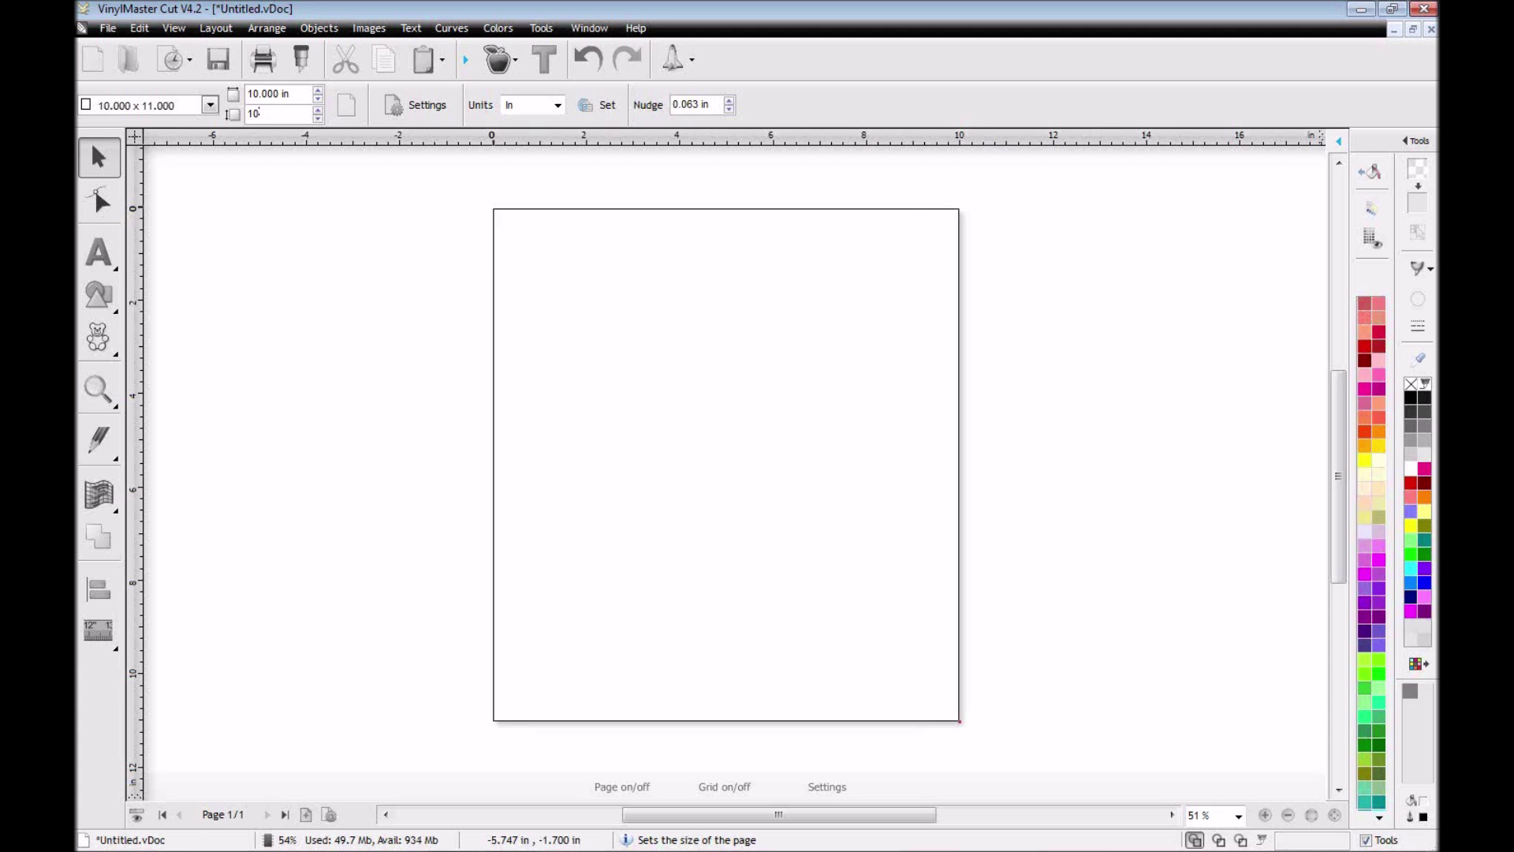
key("Return")
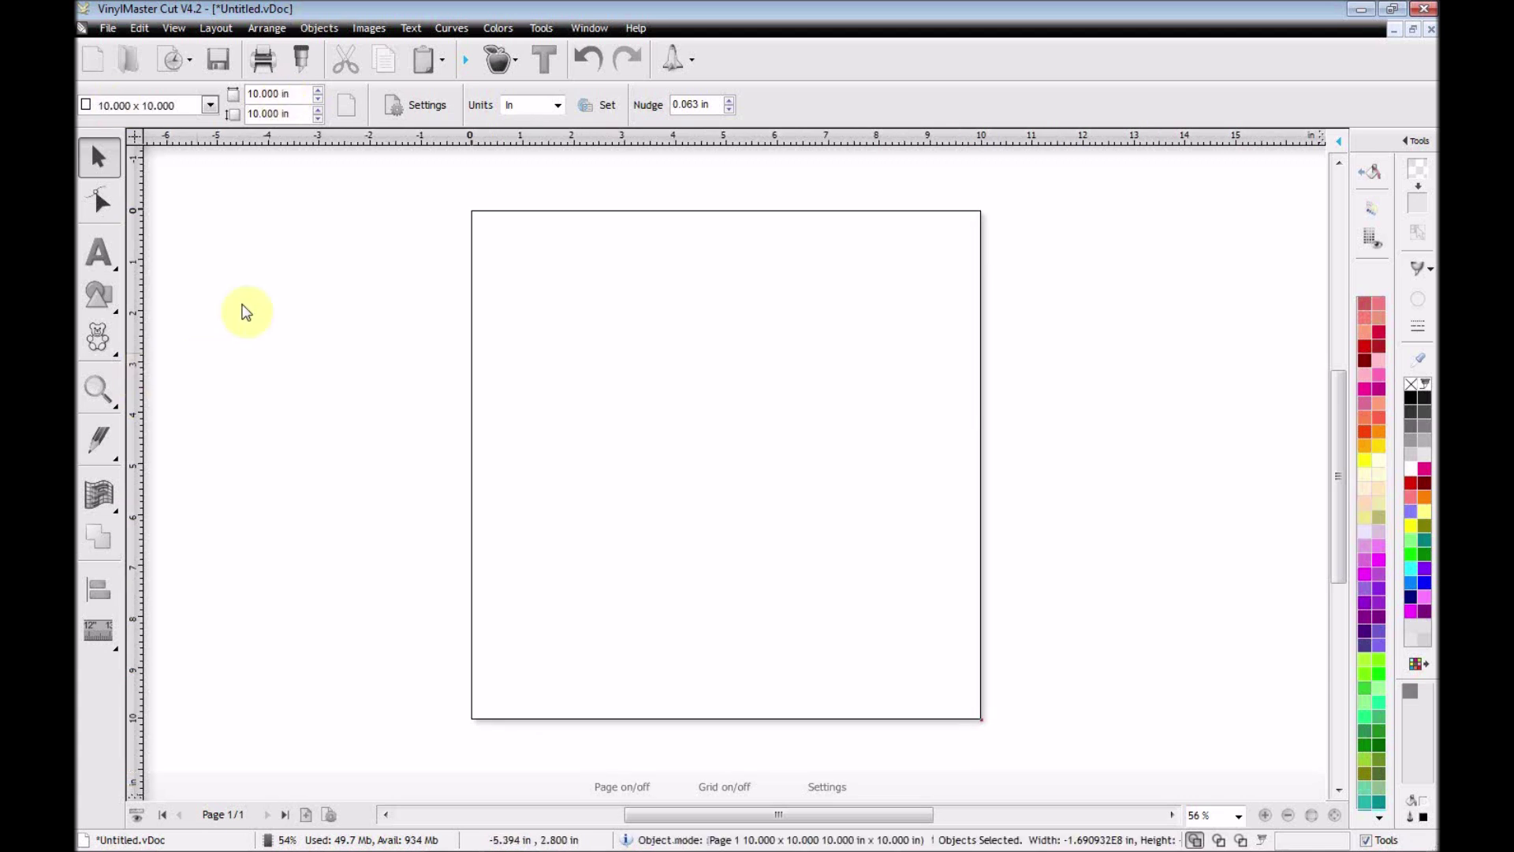
- Start a text object on the page and choose ChunkFive Roman as the font
left_click(98, 258)
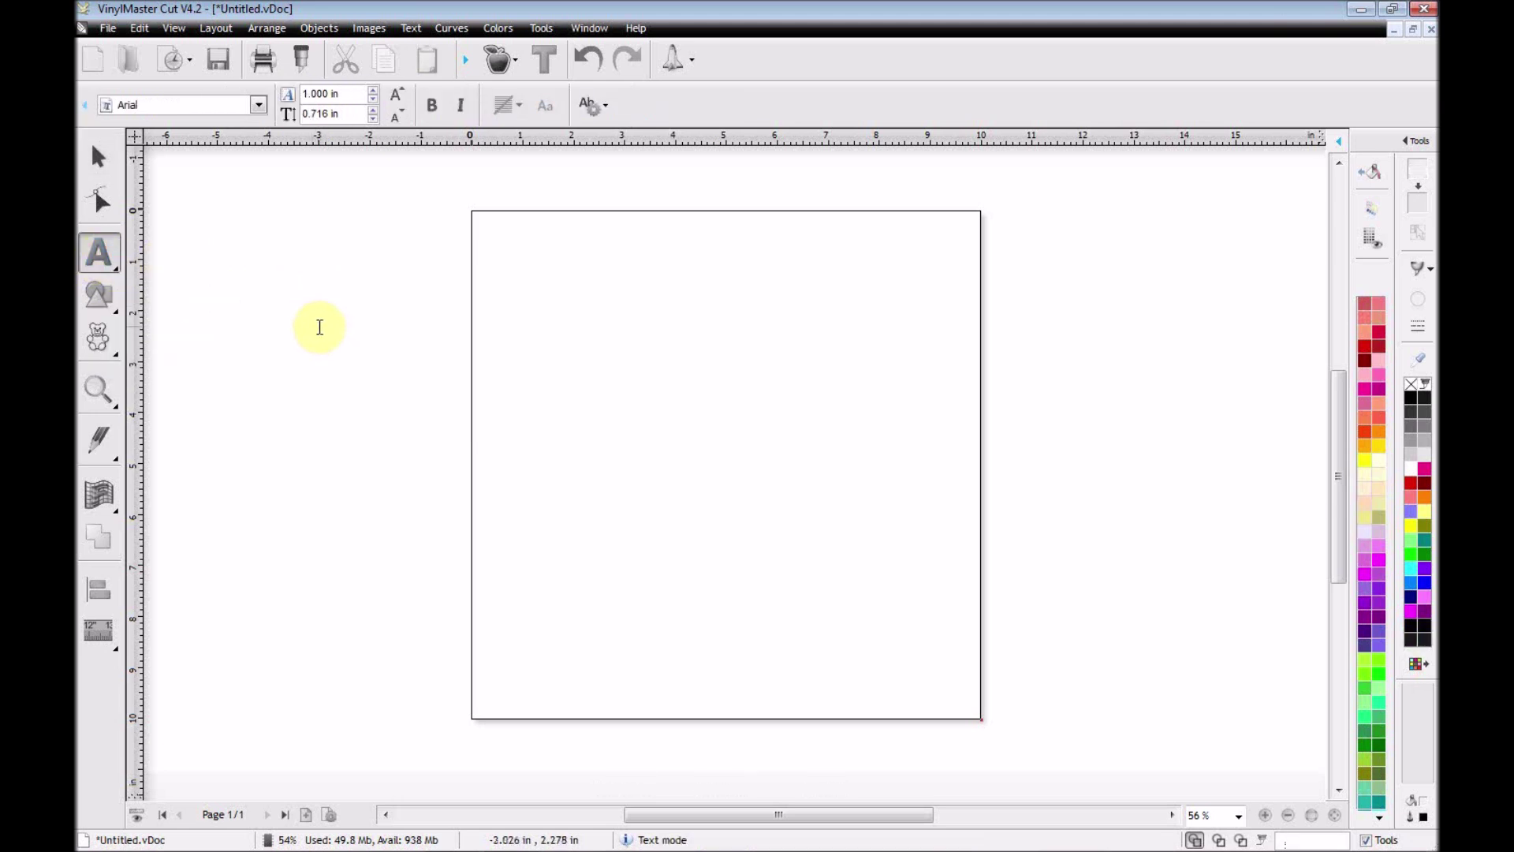
left_click(623, 342)
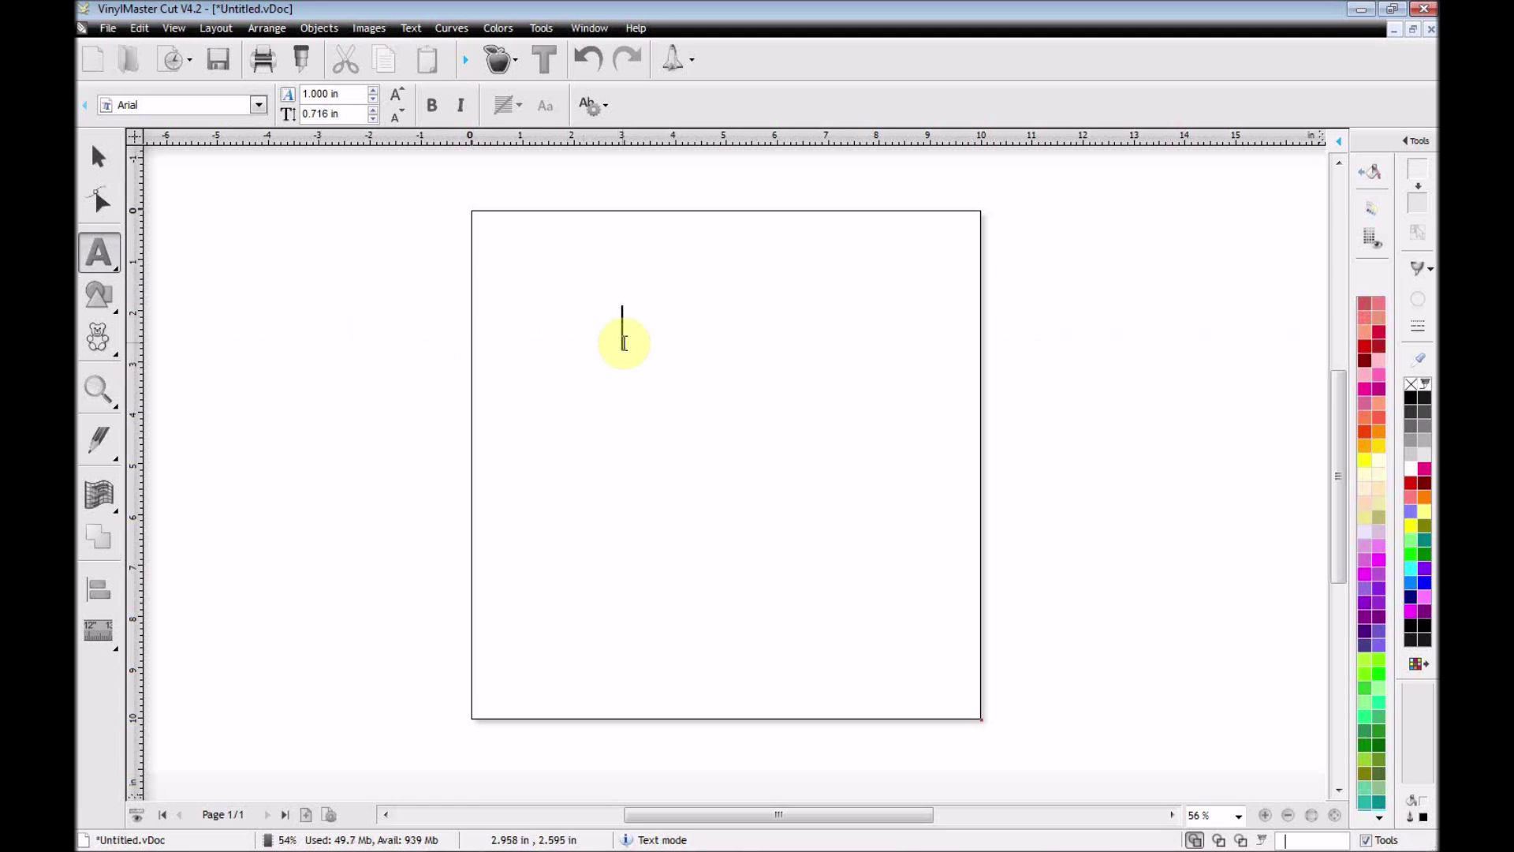
left_click(259, 107)
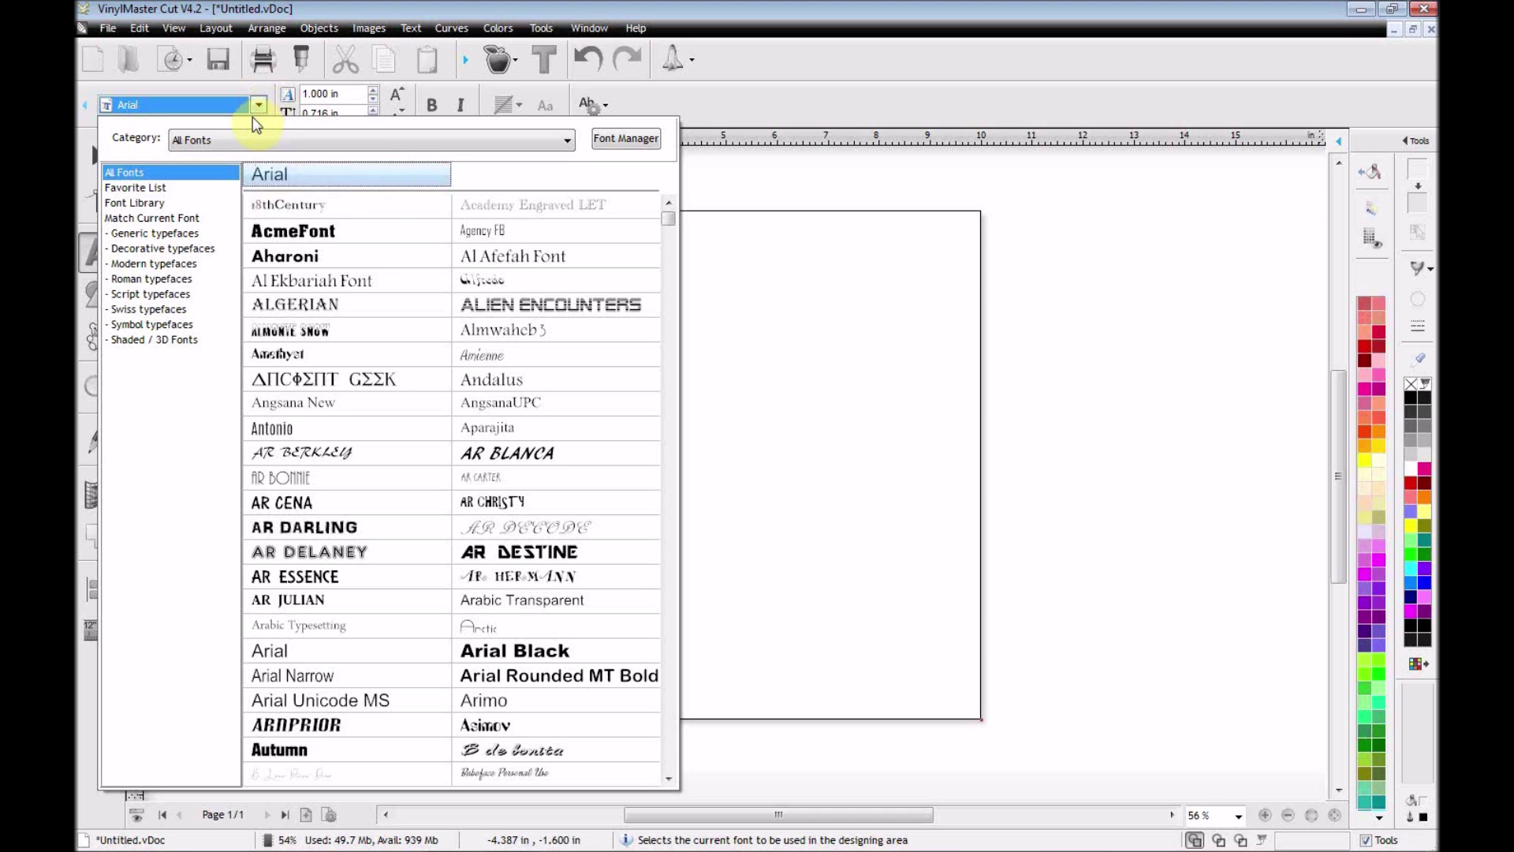
scroll(379, 441, "down", 4)
scroll(380, 451, "down", 10)
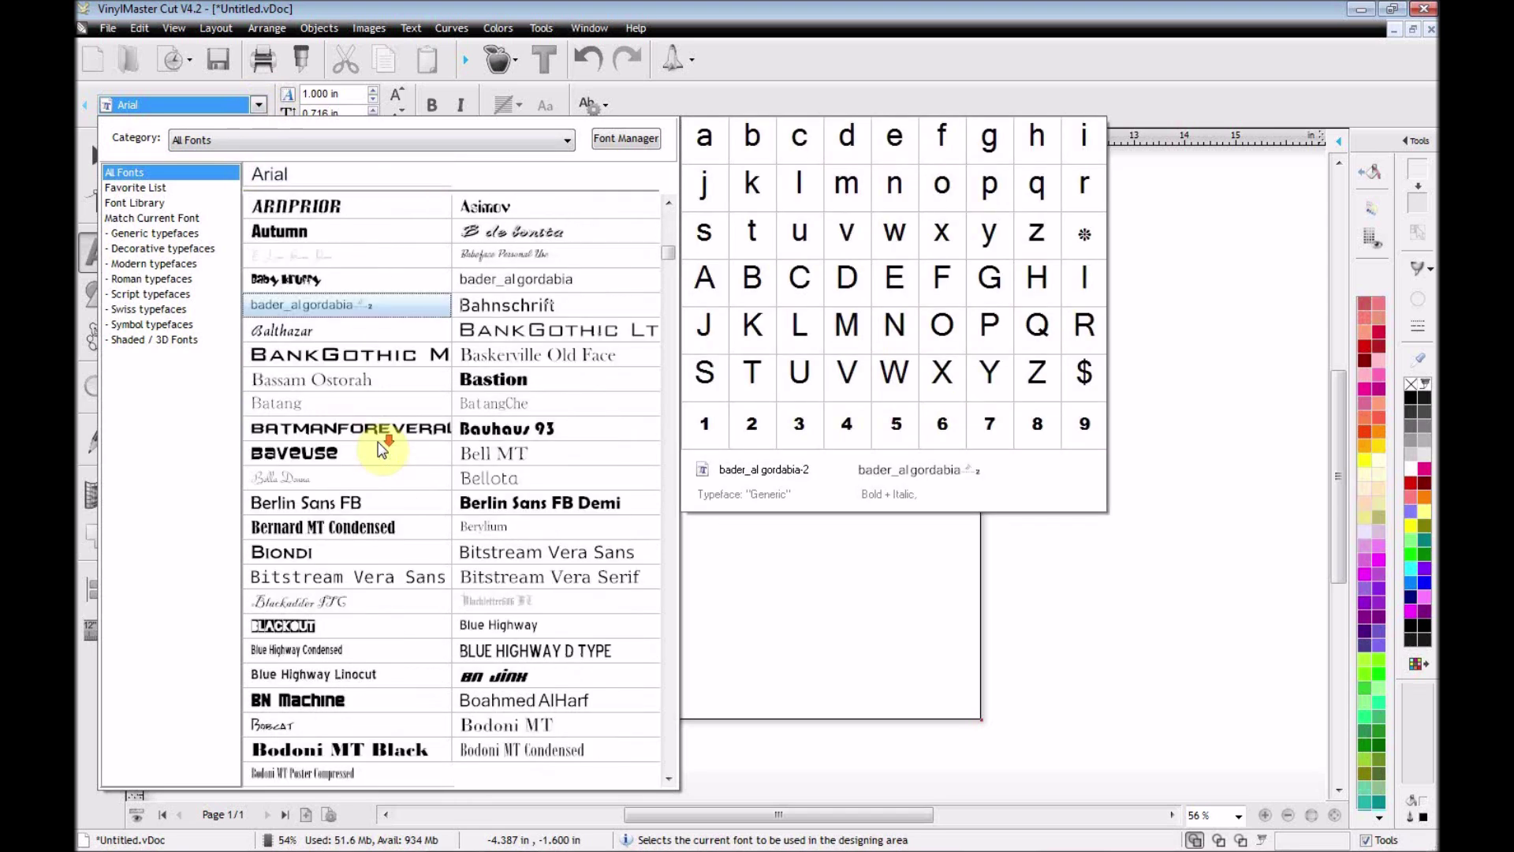
scroll(384, 438, "down", 4)
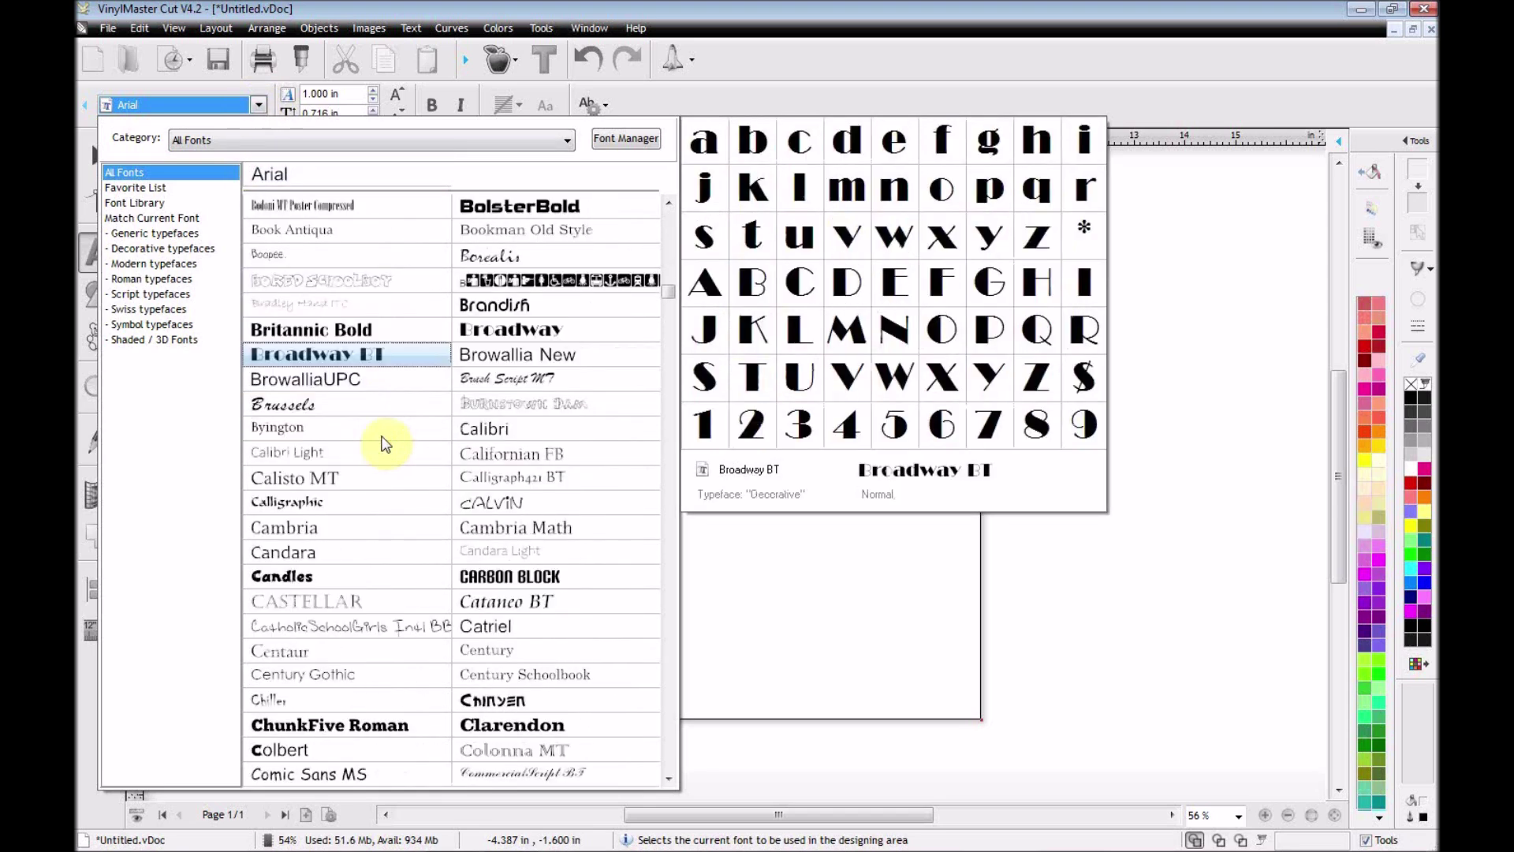
left_click(364, 607)
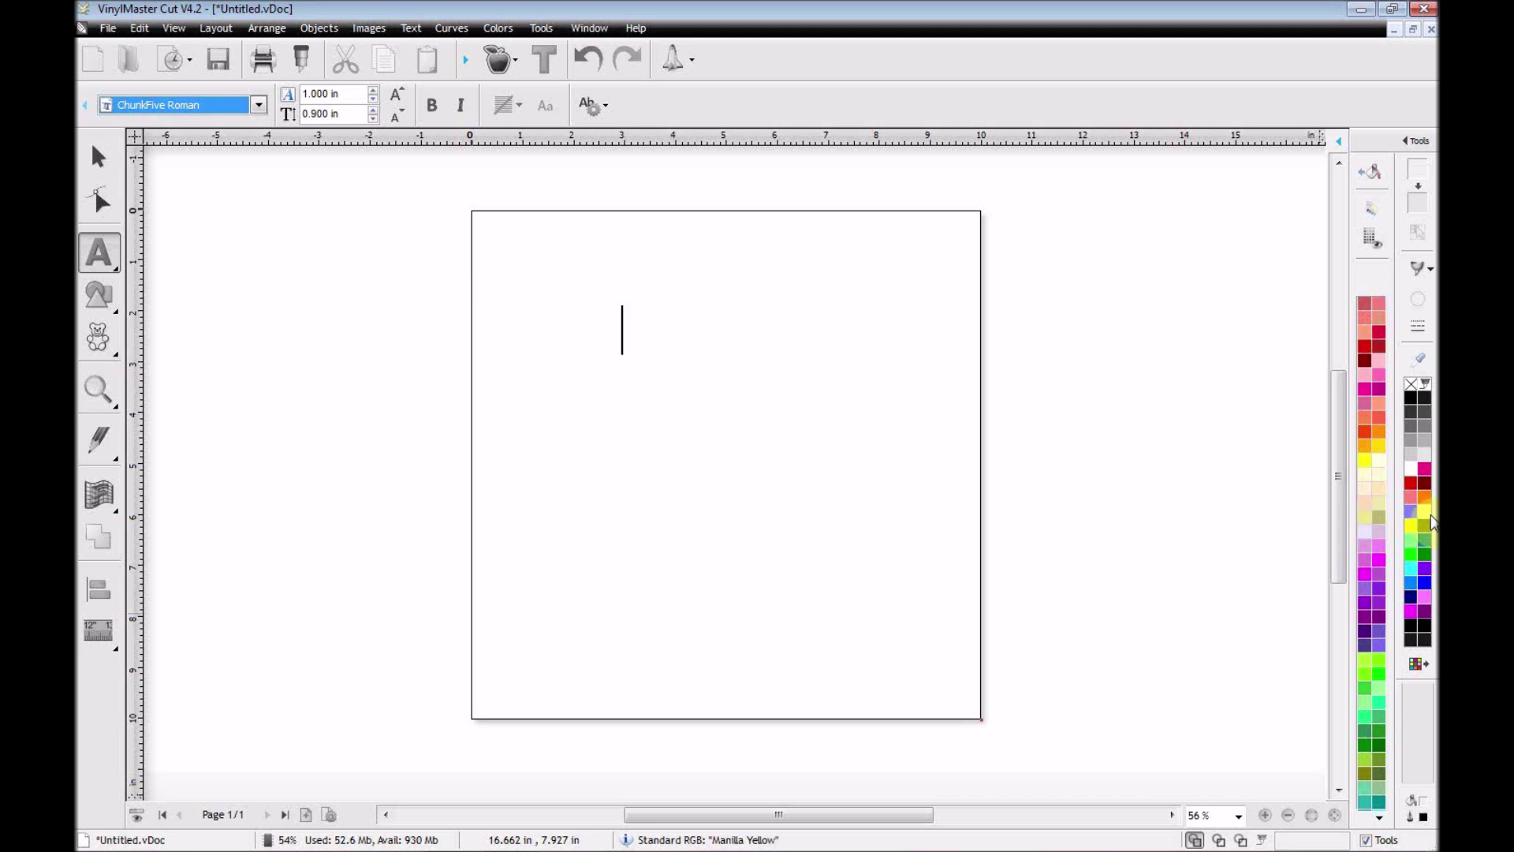
left_click(684, 337)
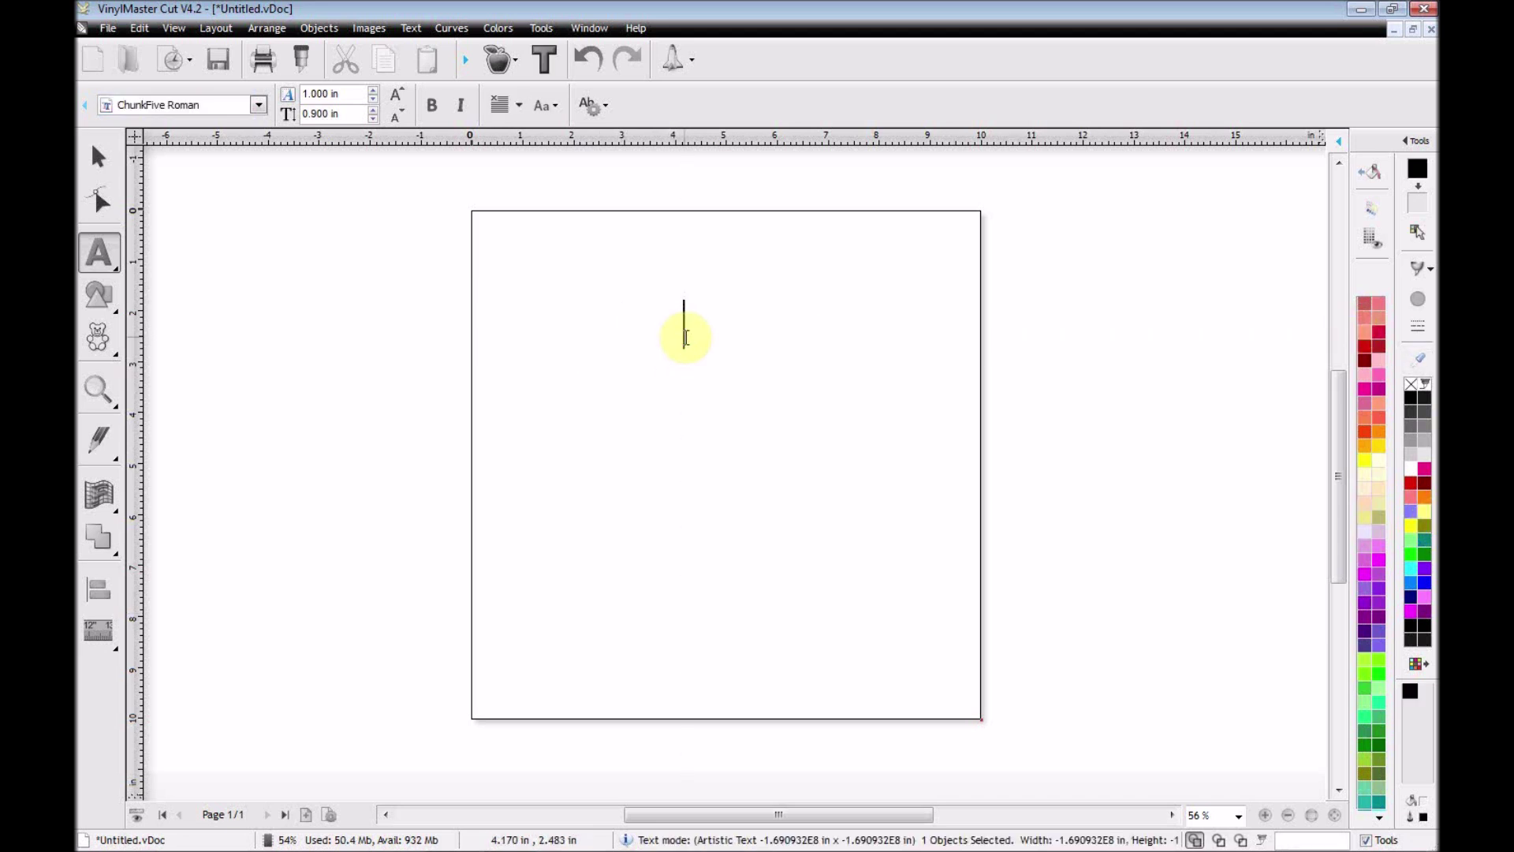
- Type 'I LIKE COFFEE', 'AND MAYBE', '3 PEOPLE' on three lines and move the block down-left
type("I L")
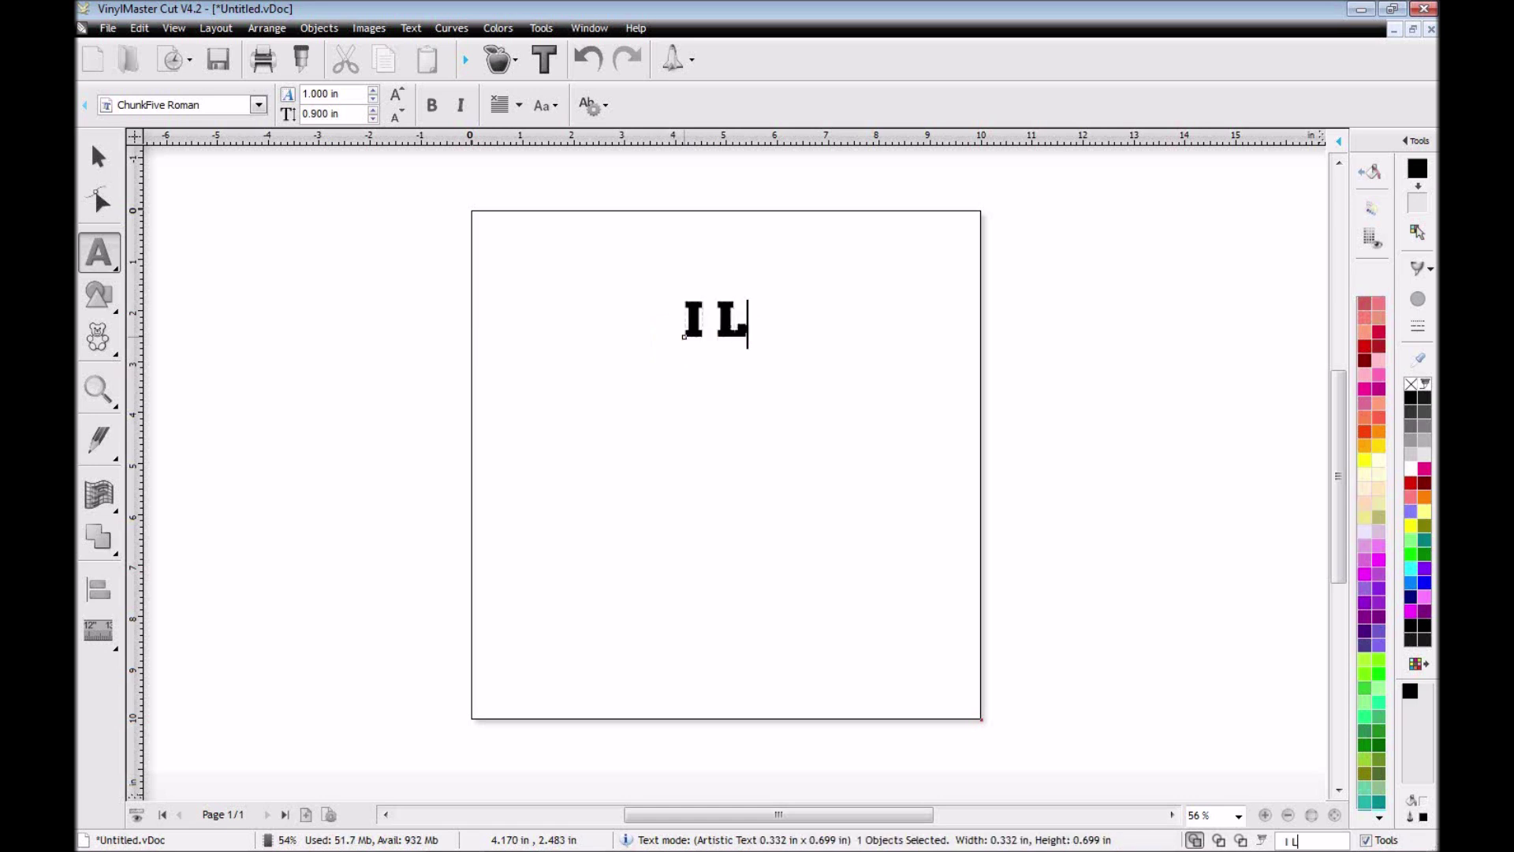
type("IKE C")
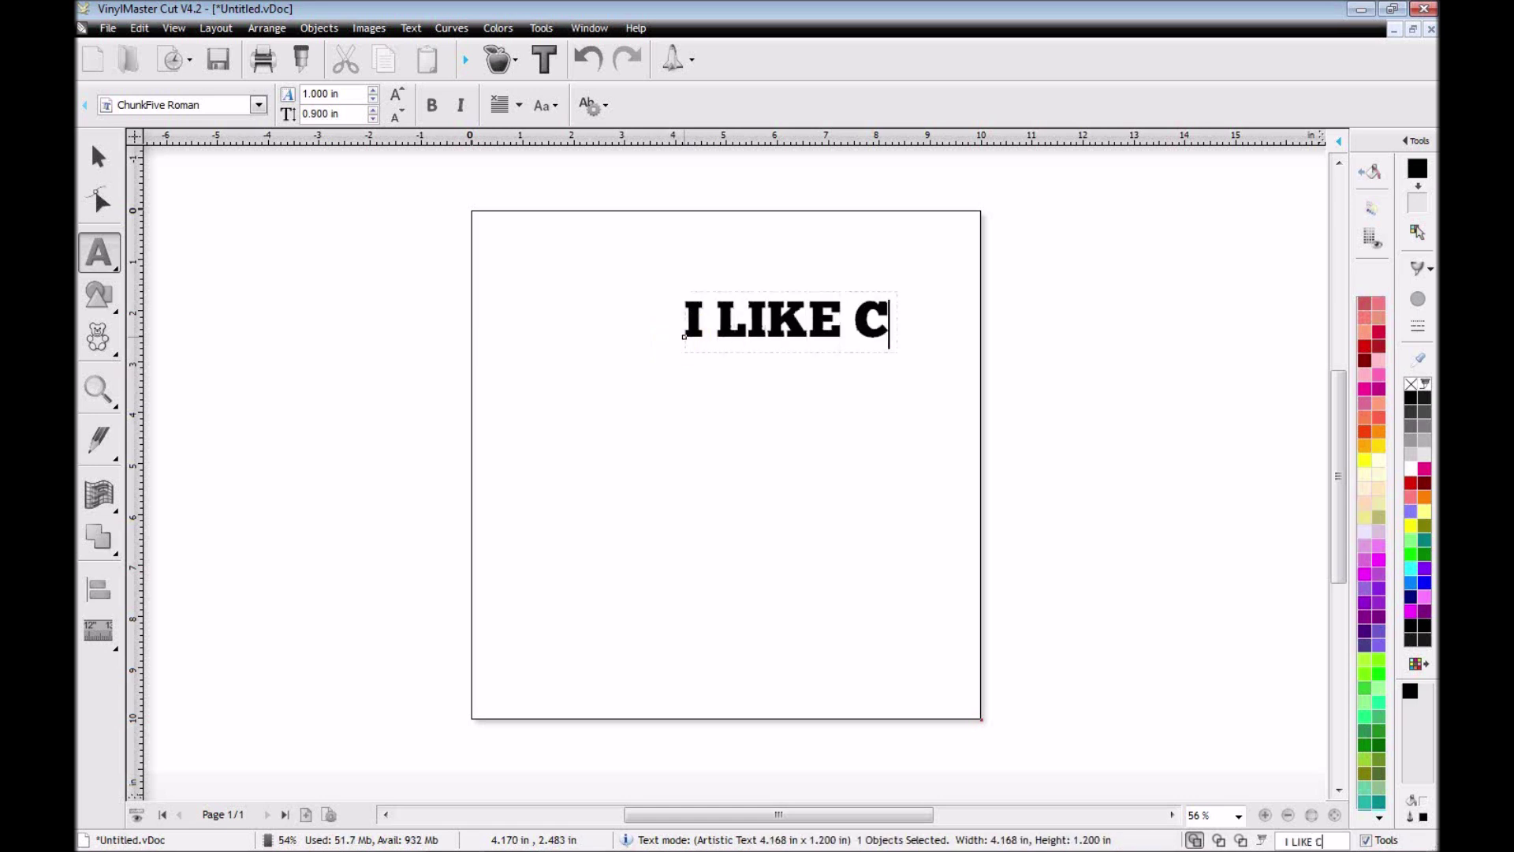
type("OFFEE")
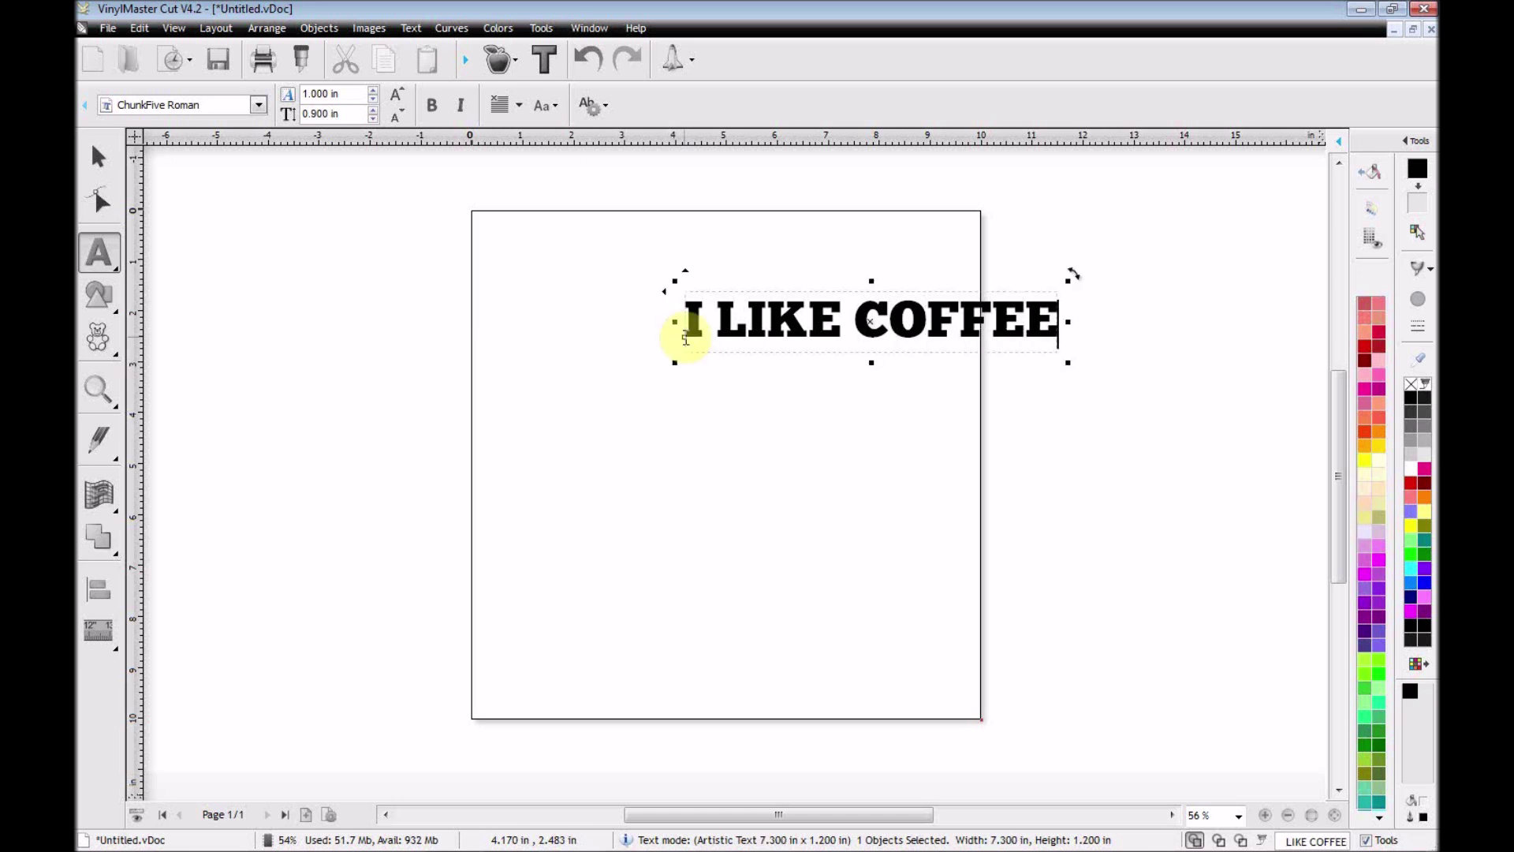
key("Return")
type("AND MAY")
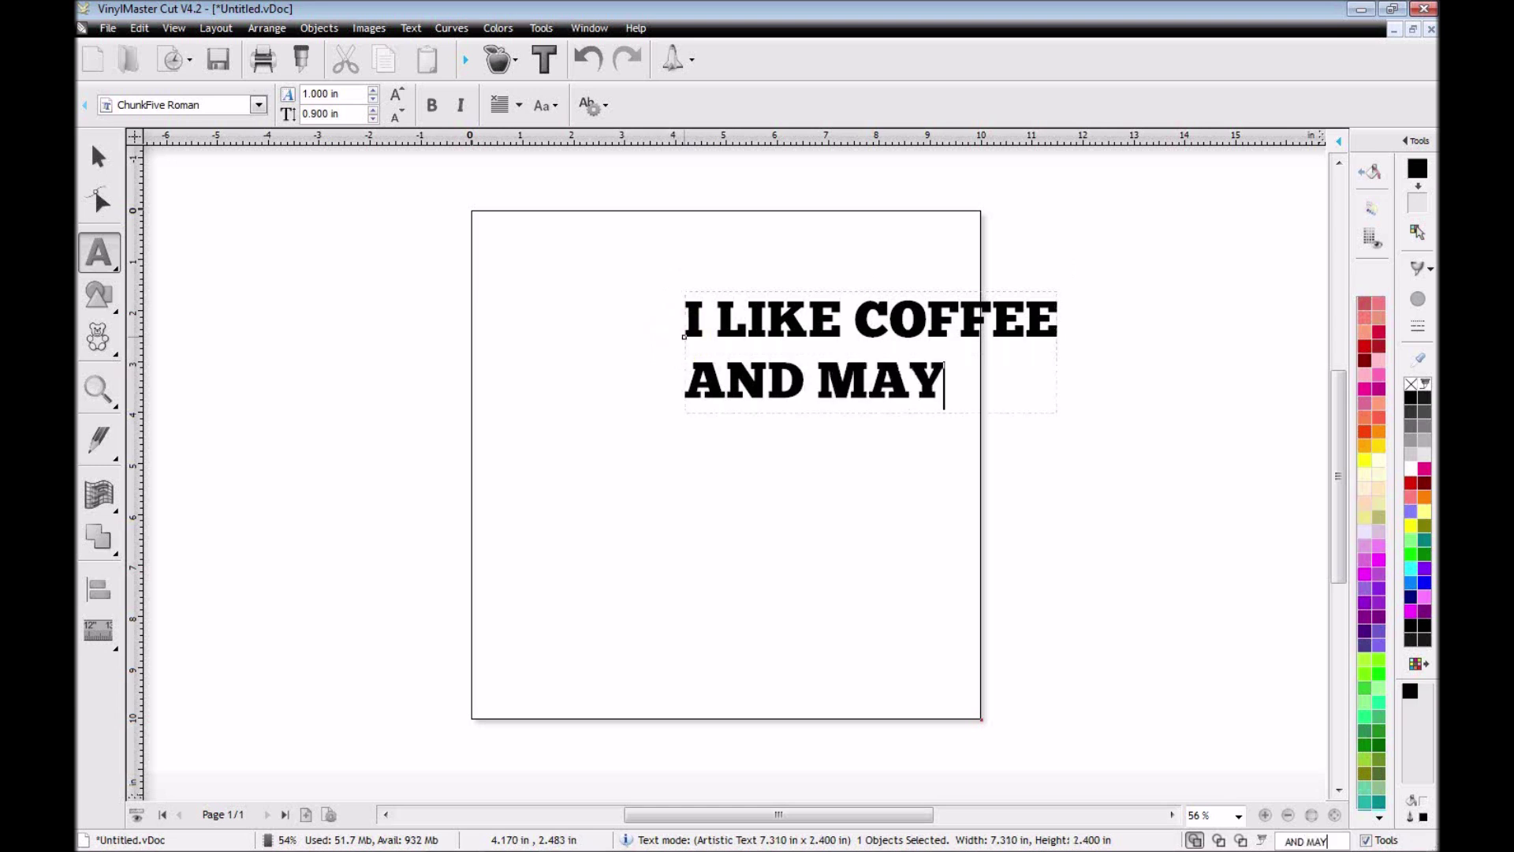
type("BE")
key("Return")
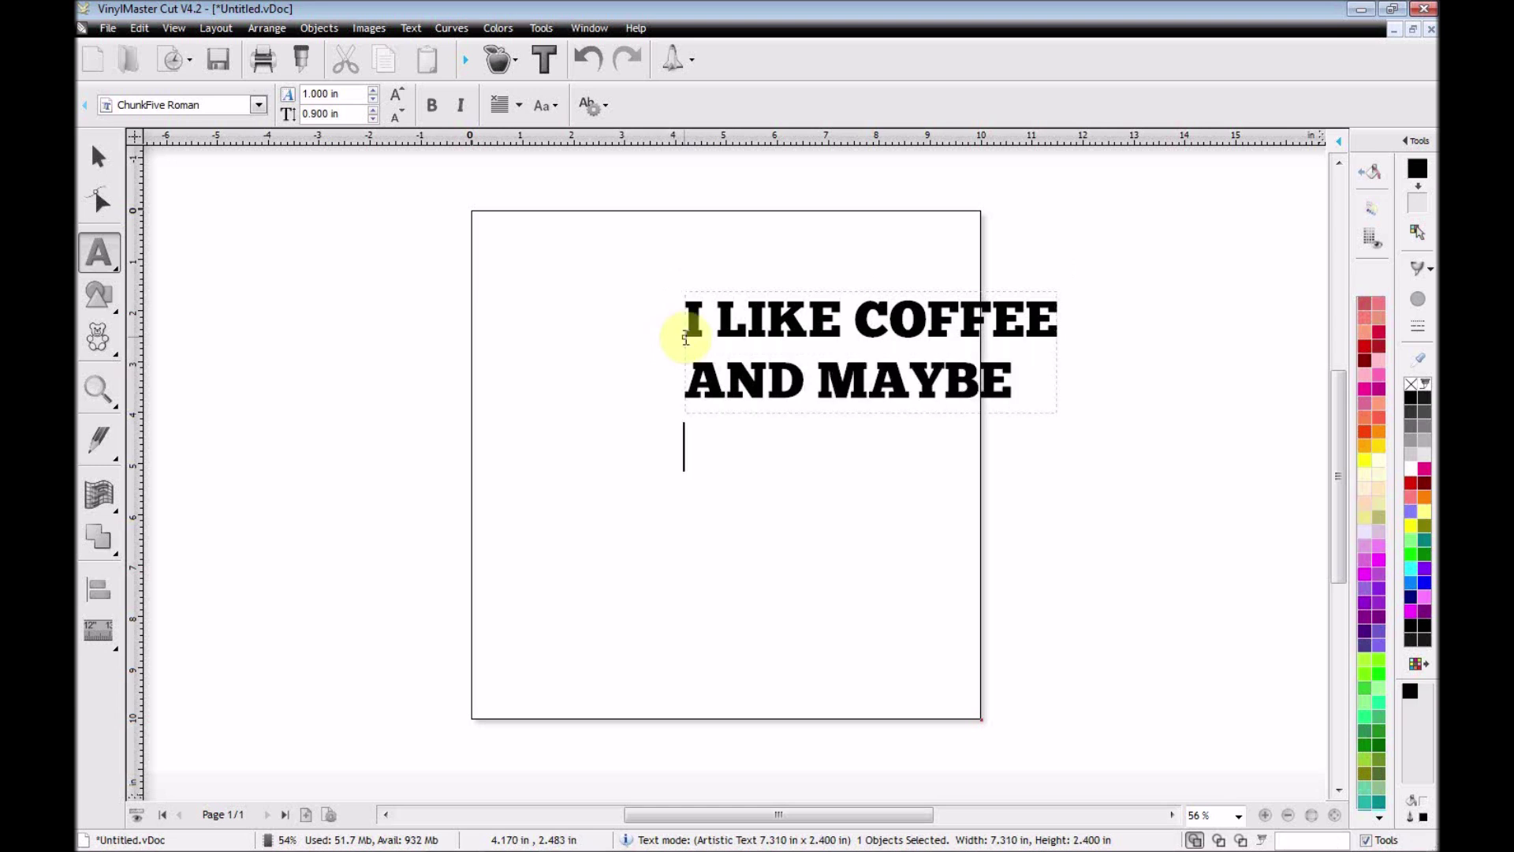
type("3 PEOPLE")
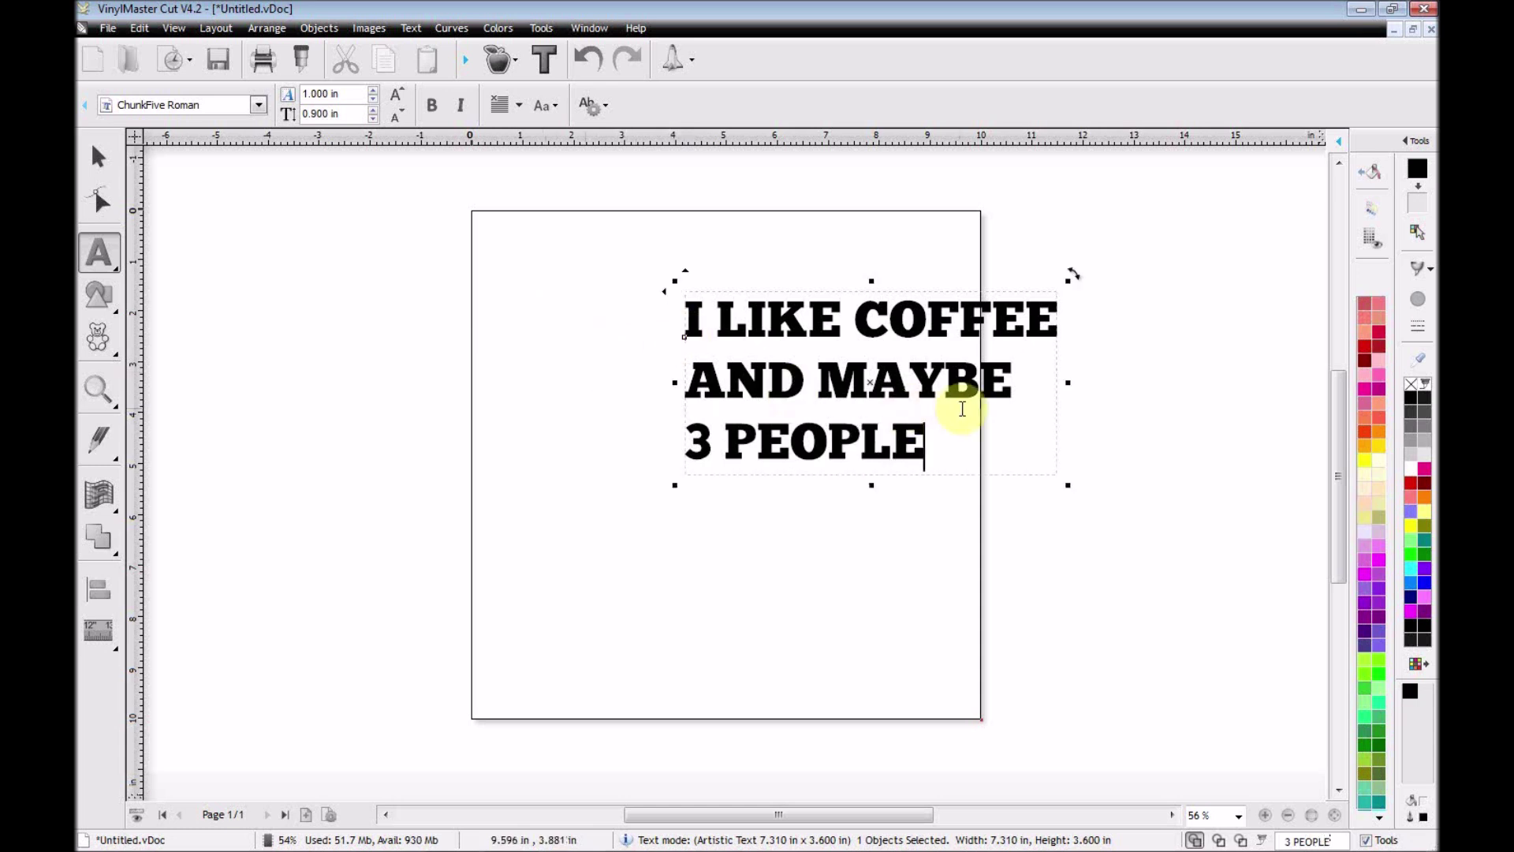
left_click_drag(870, 382, 717, 484)
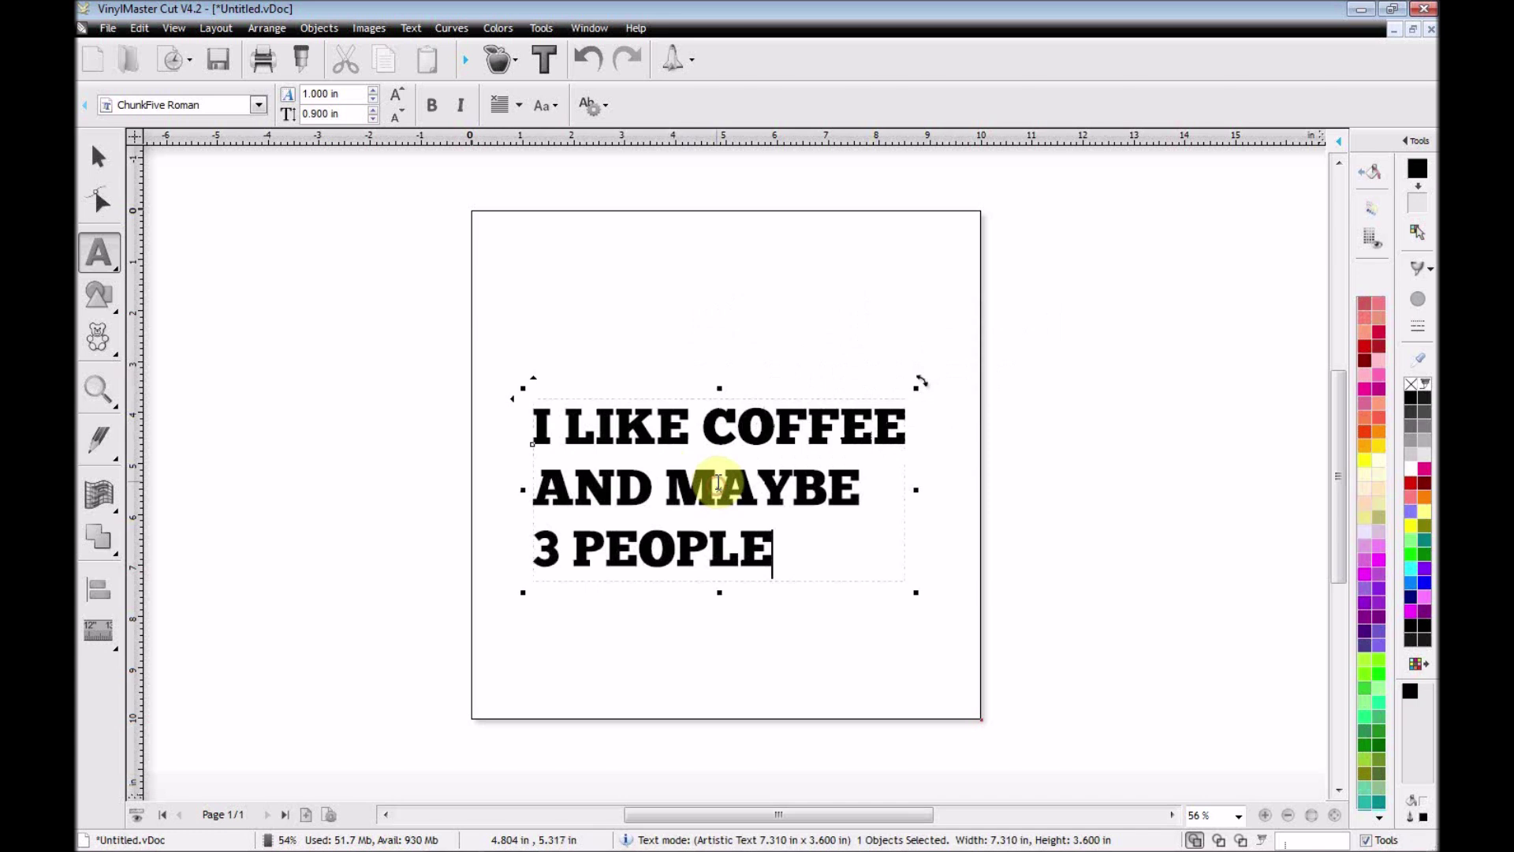
- Centre-align the three text lines, make the block taller and move it toward the page bottom
left_click(516, 110)
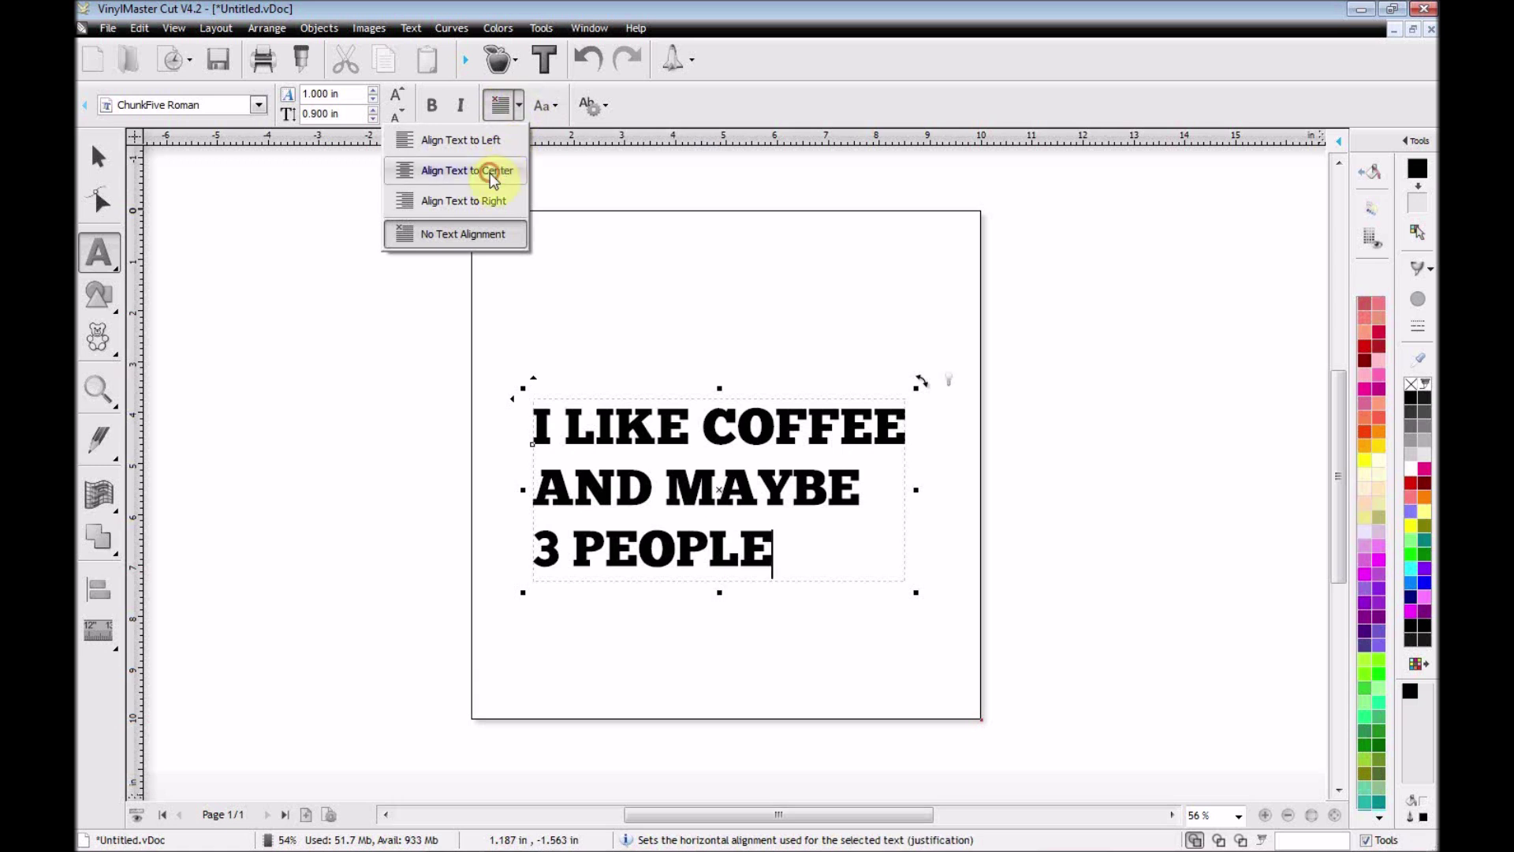
left_click(491, 172)
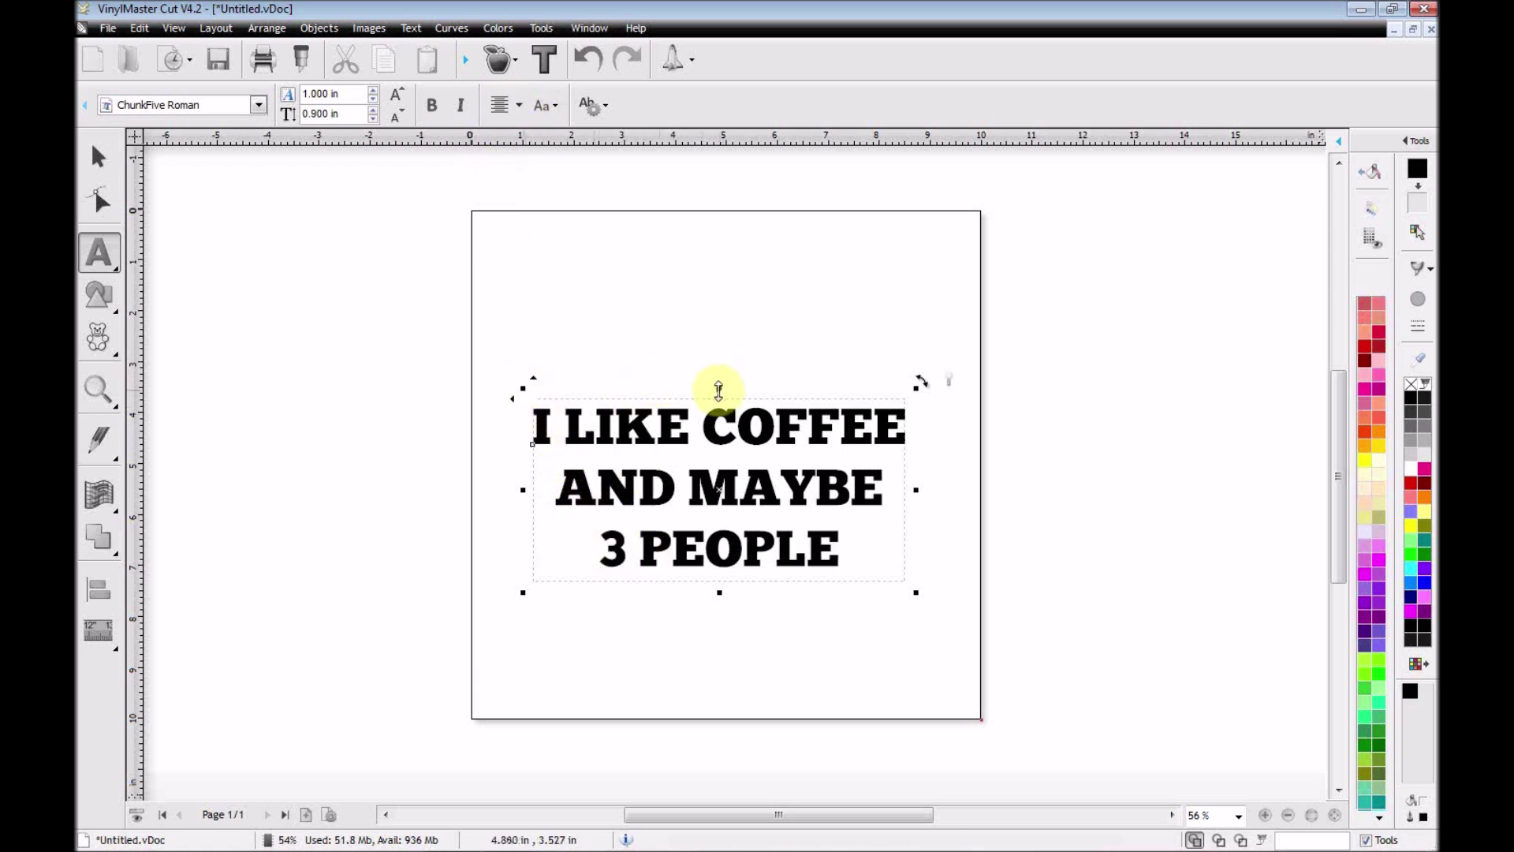
left_click_drag(719, 388, 721, 319)
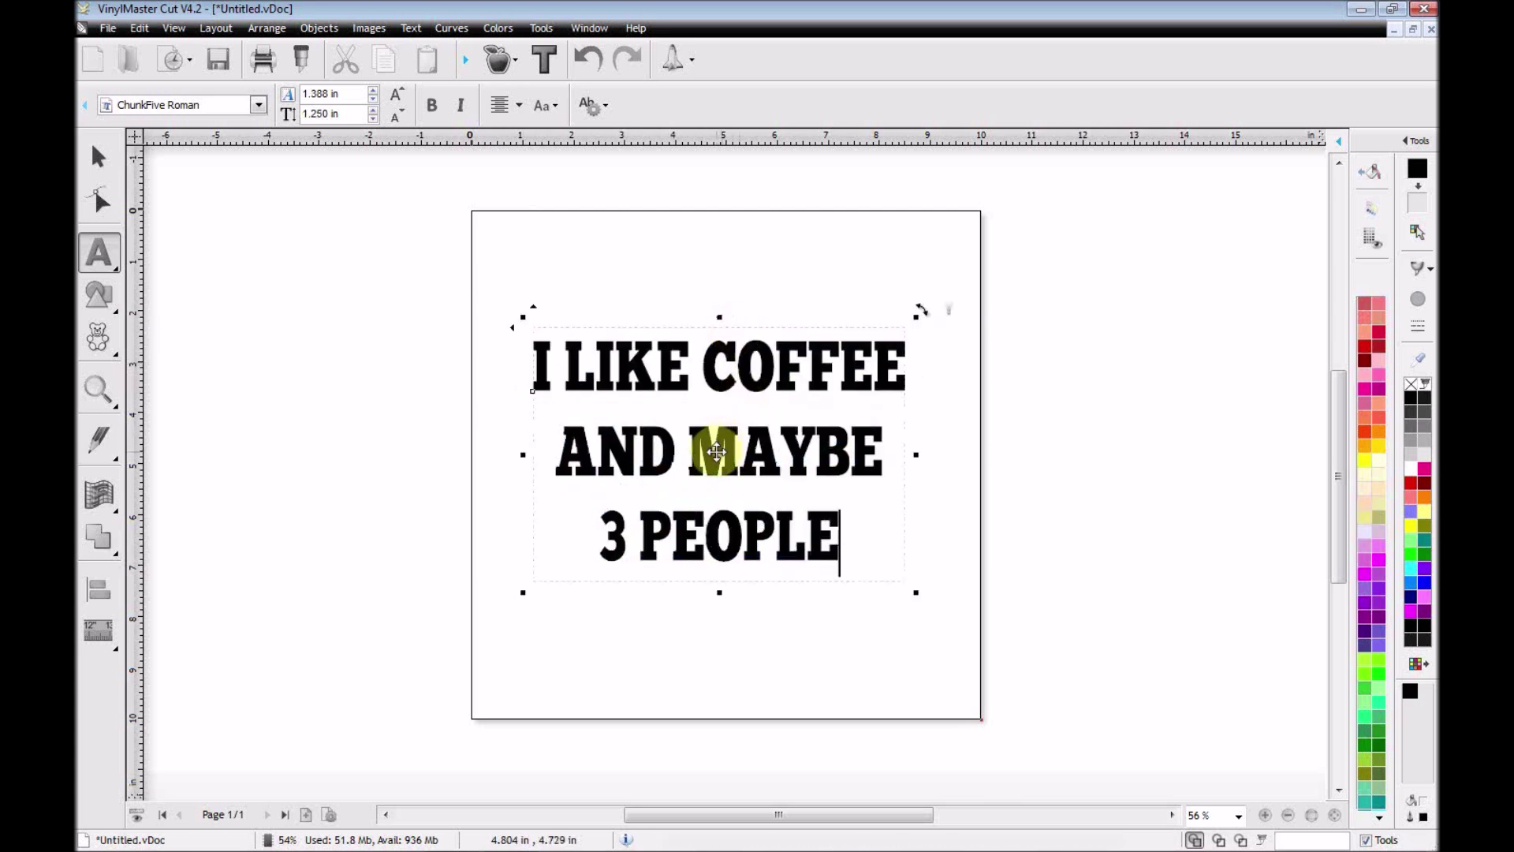
left_click_drag(716, 451, 723, 579)
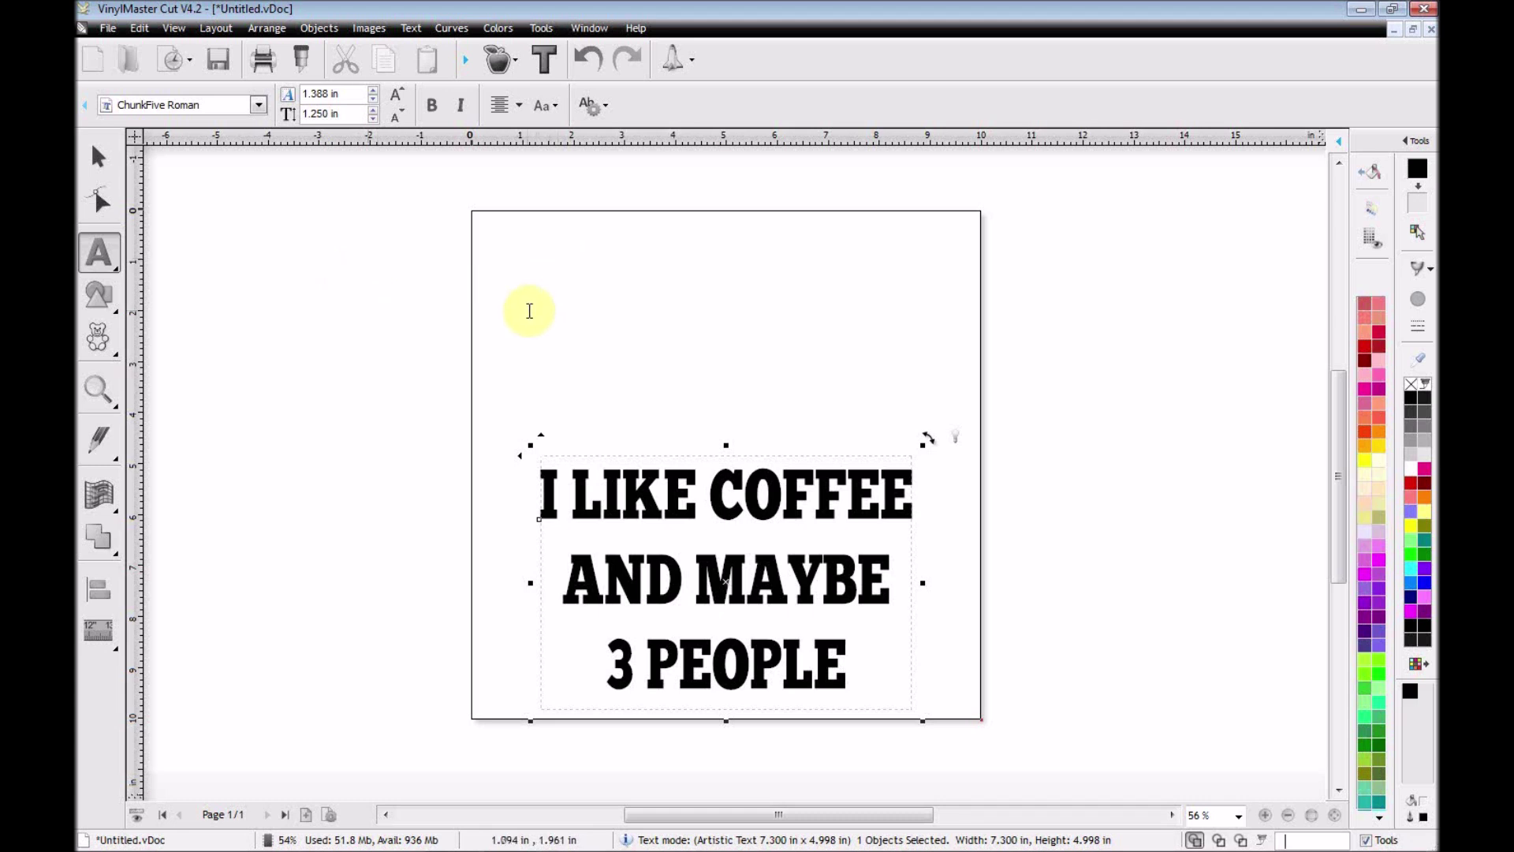
- Reselect the text and stretch it to about 8.25 in wide by 5.73 in tall
left_click(530, 308)
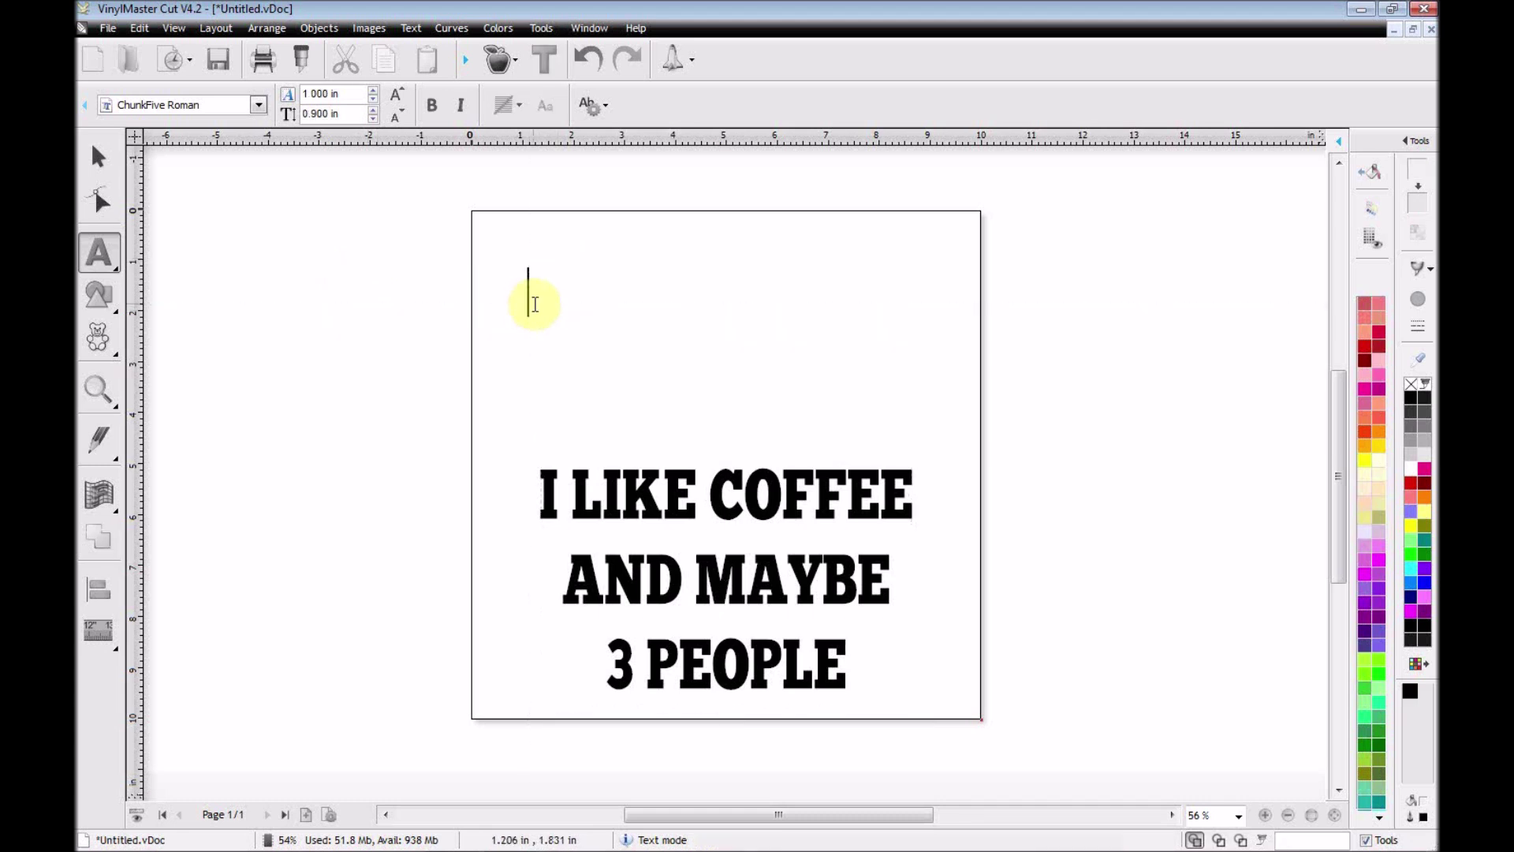
left_click(98, 156)
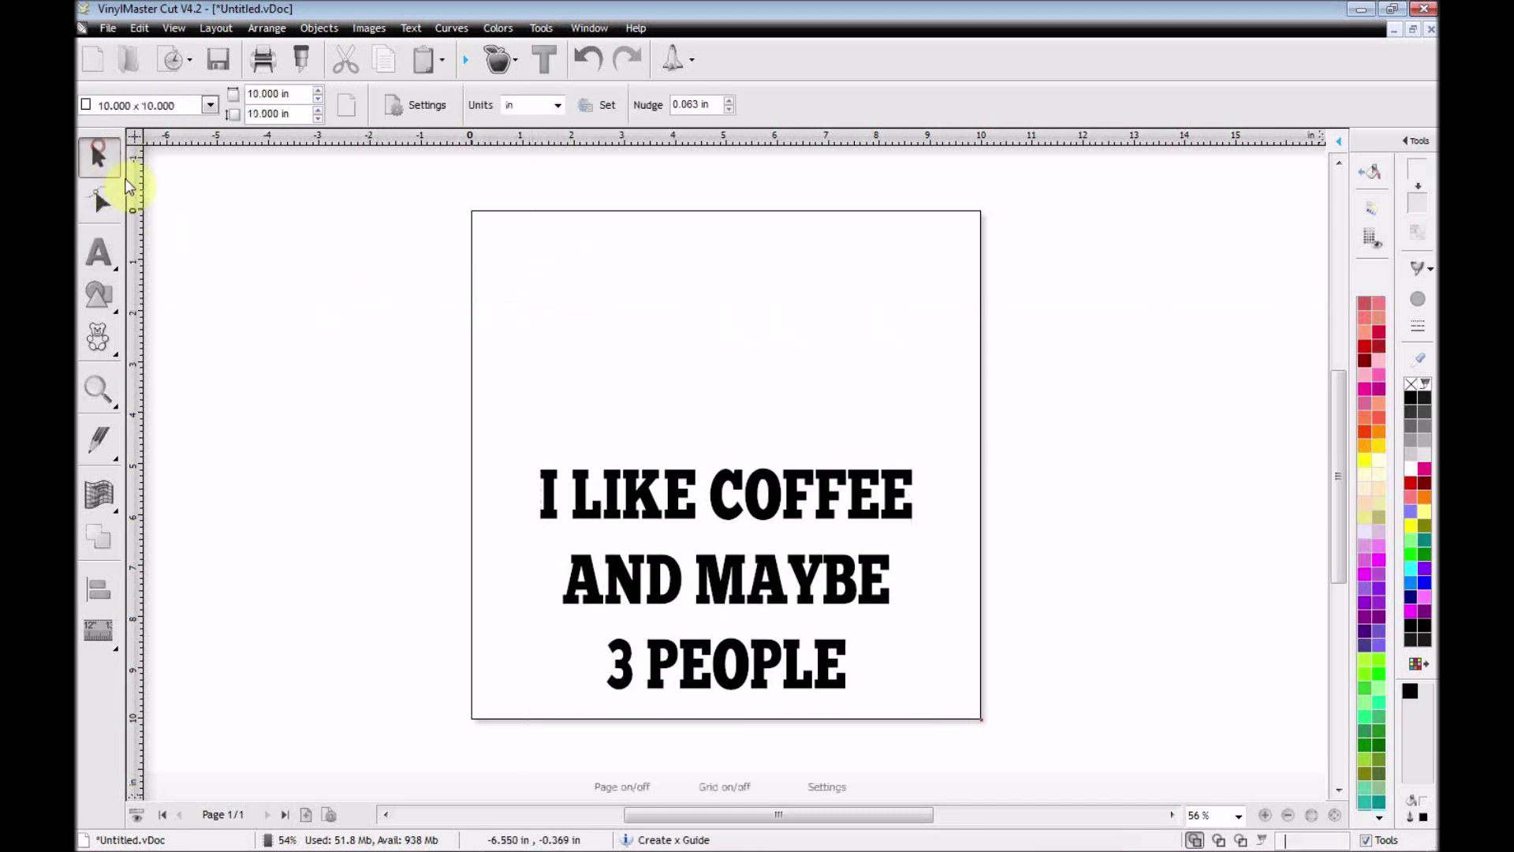
left_click(552, 501)
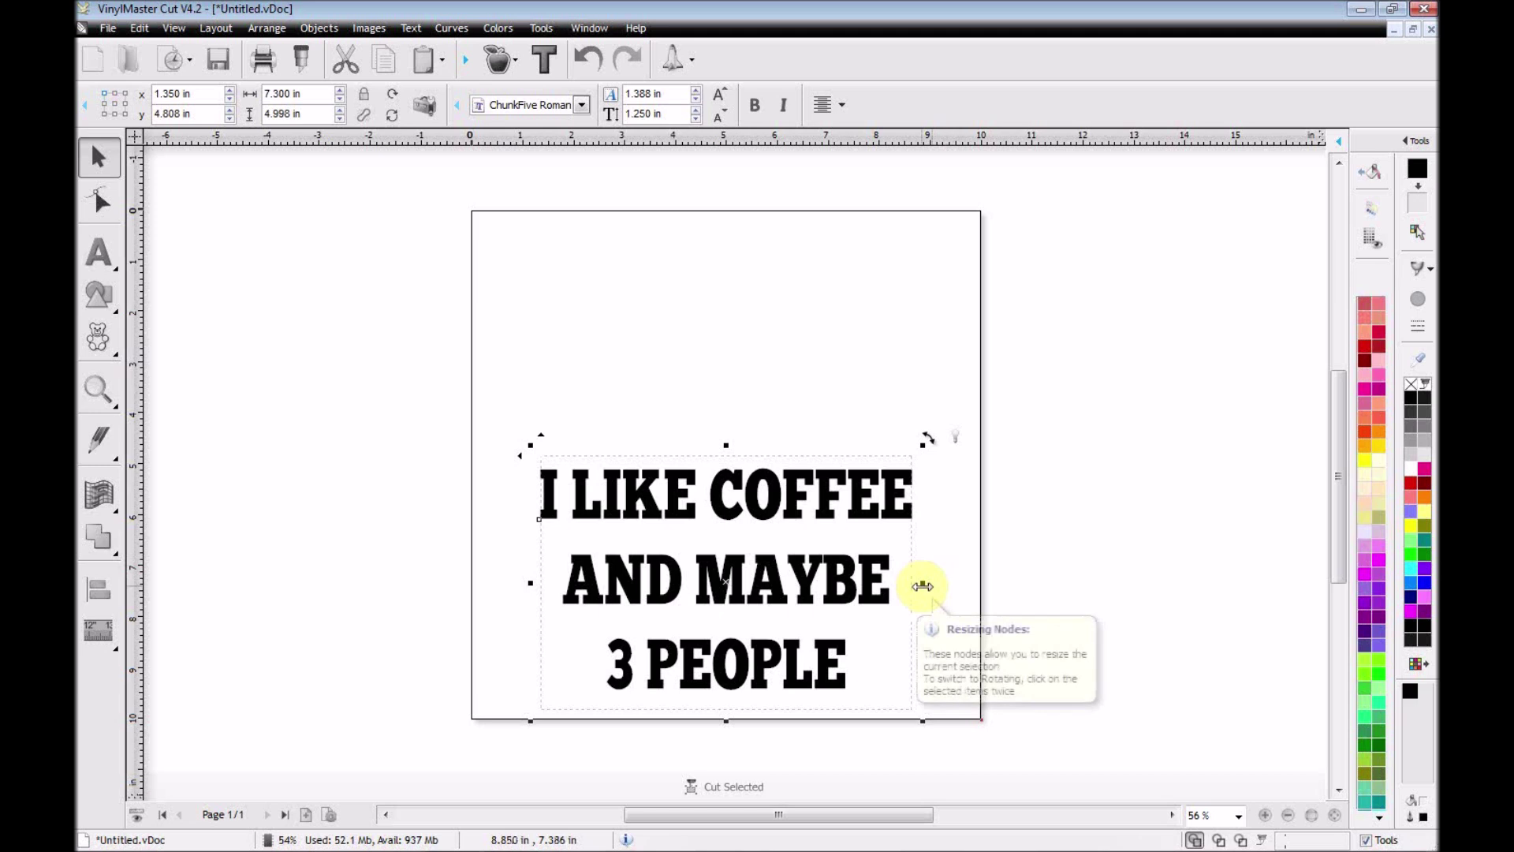
left_click_drag(923, 586, 961, 582)
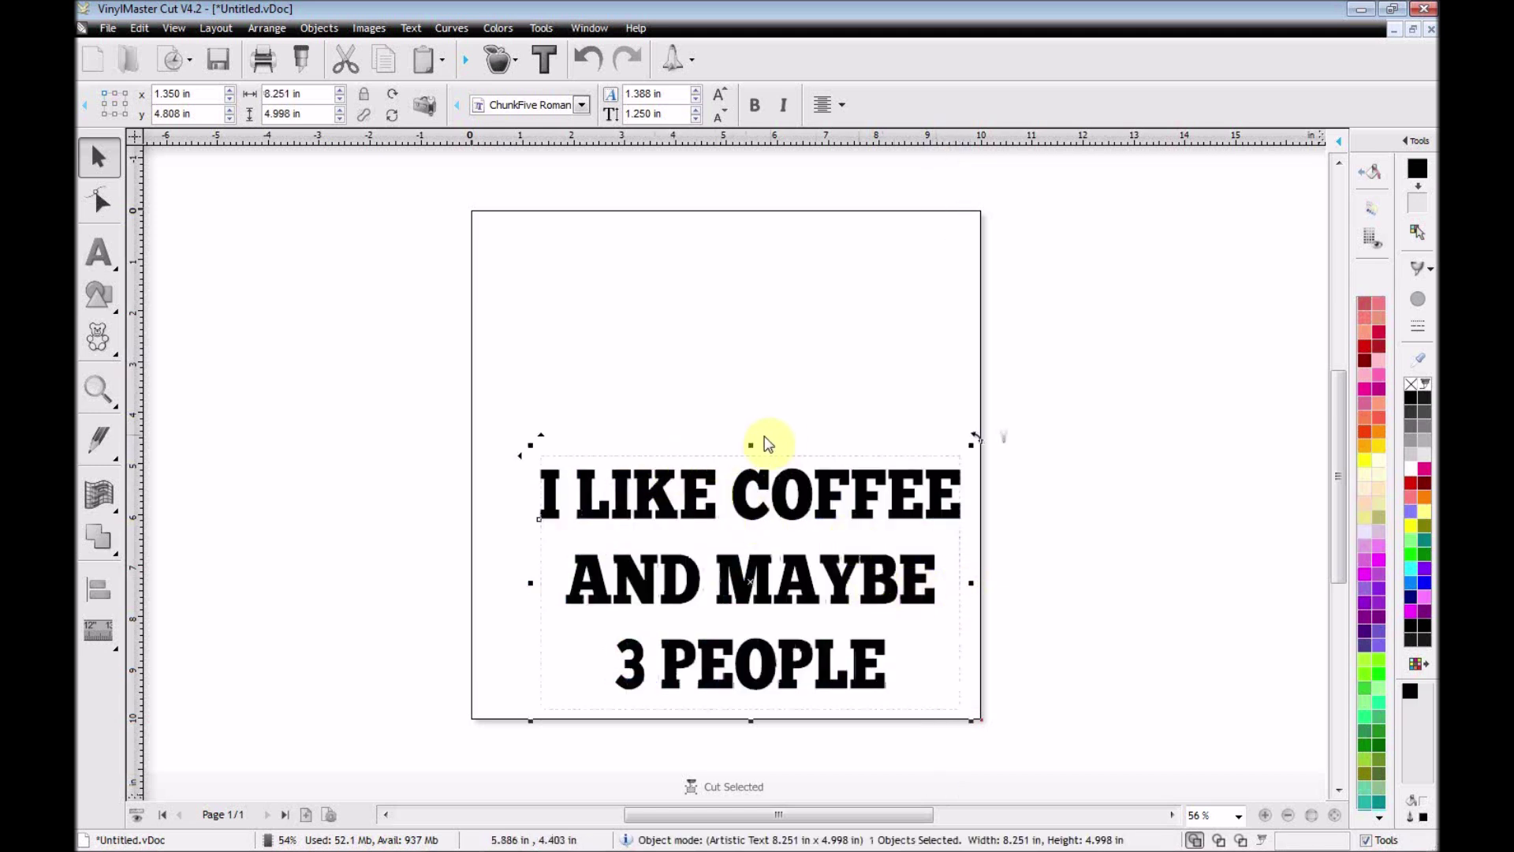
left_click_drag(750, 446, 750, 407)
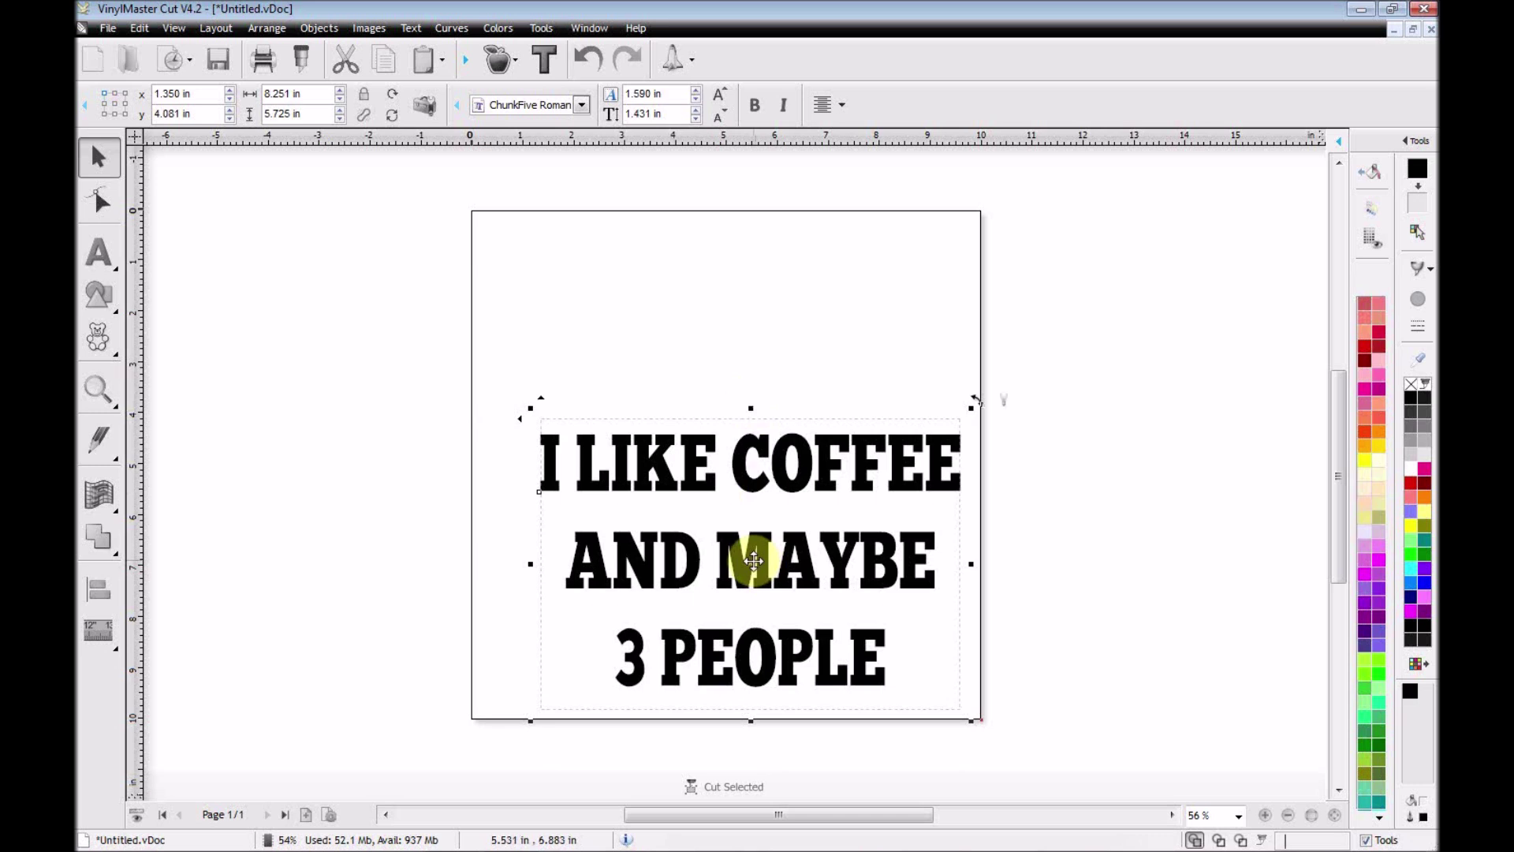
- Center the text on the page using Alignment > Align Centers from the right-click menu
right_click(865, 527)
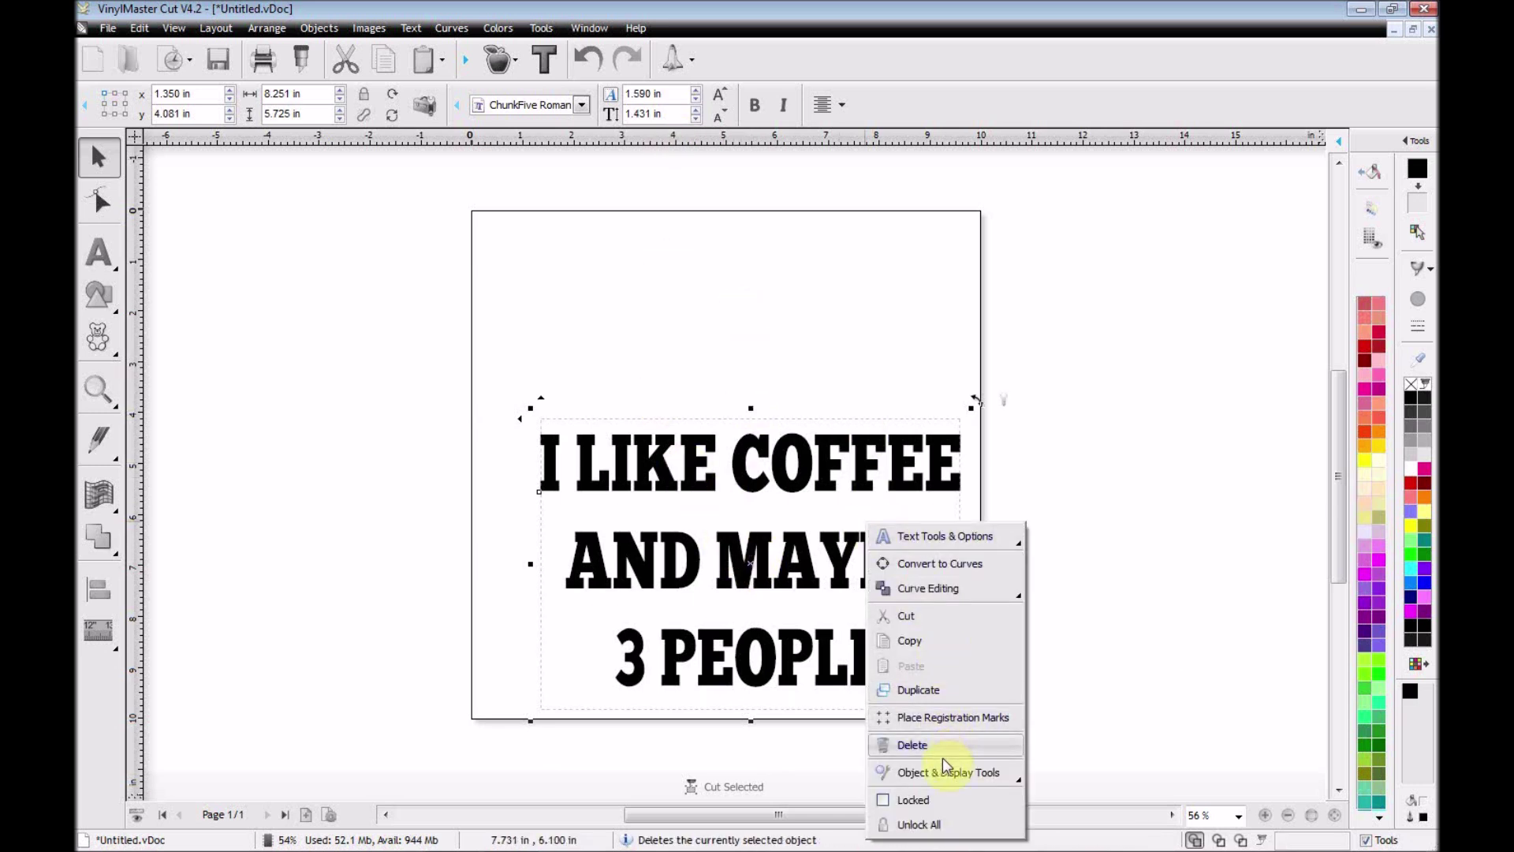
mouse_move(946, 774)
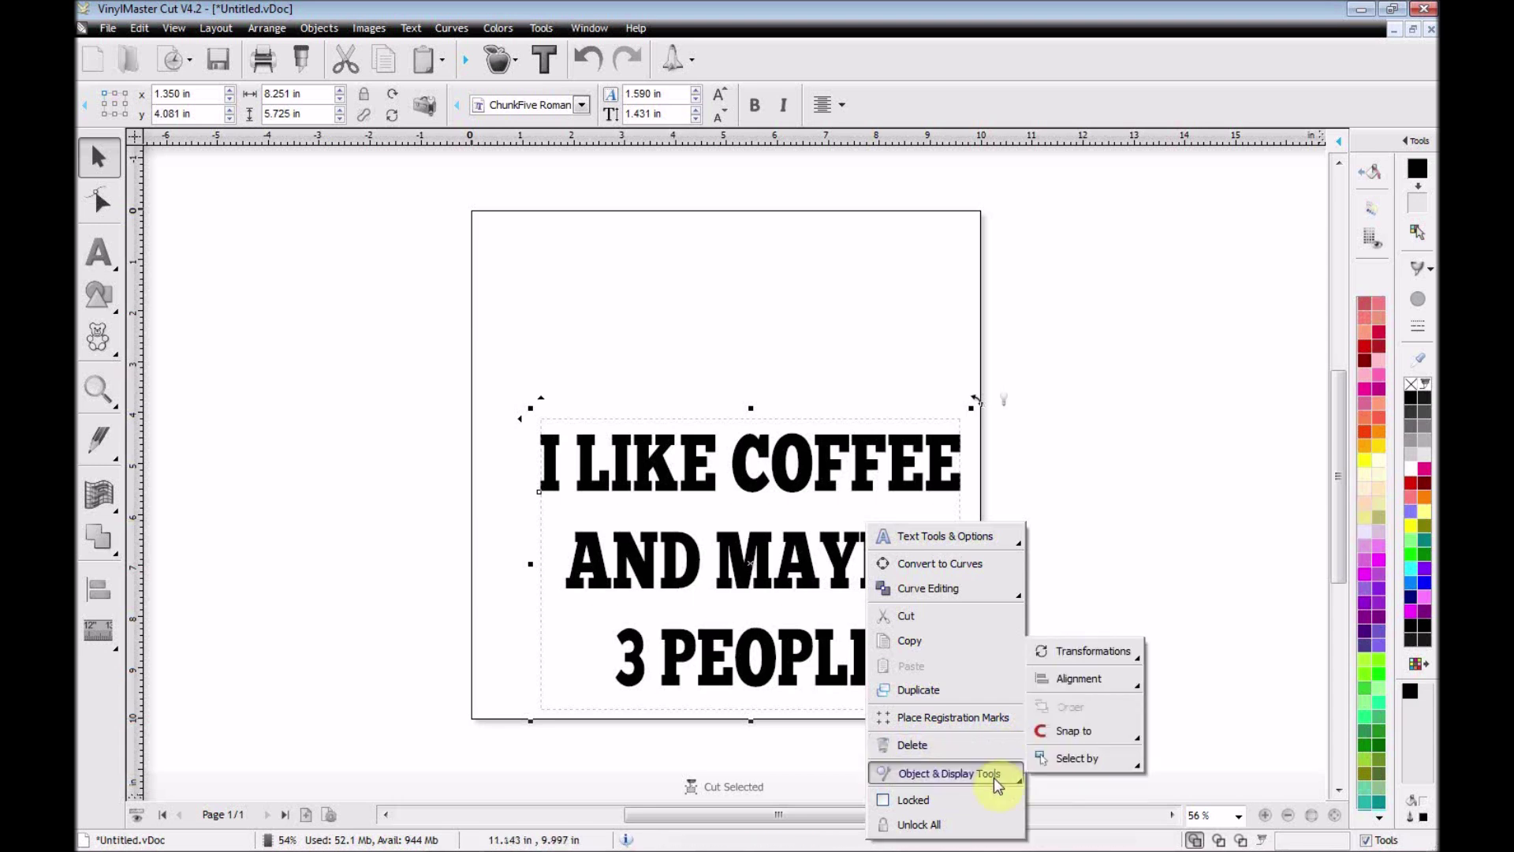
mouse_move(1116, 687)
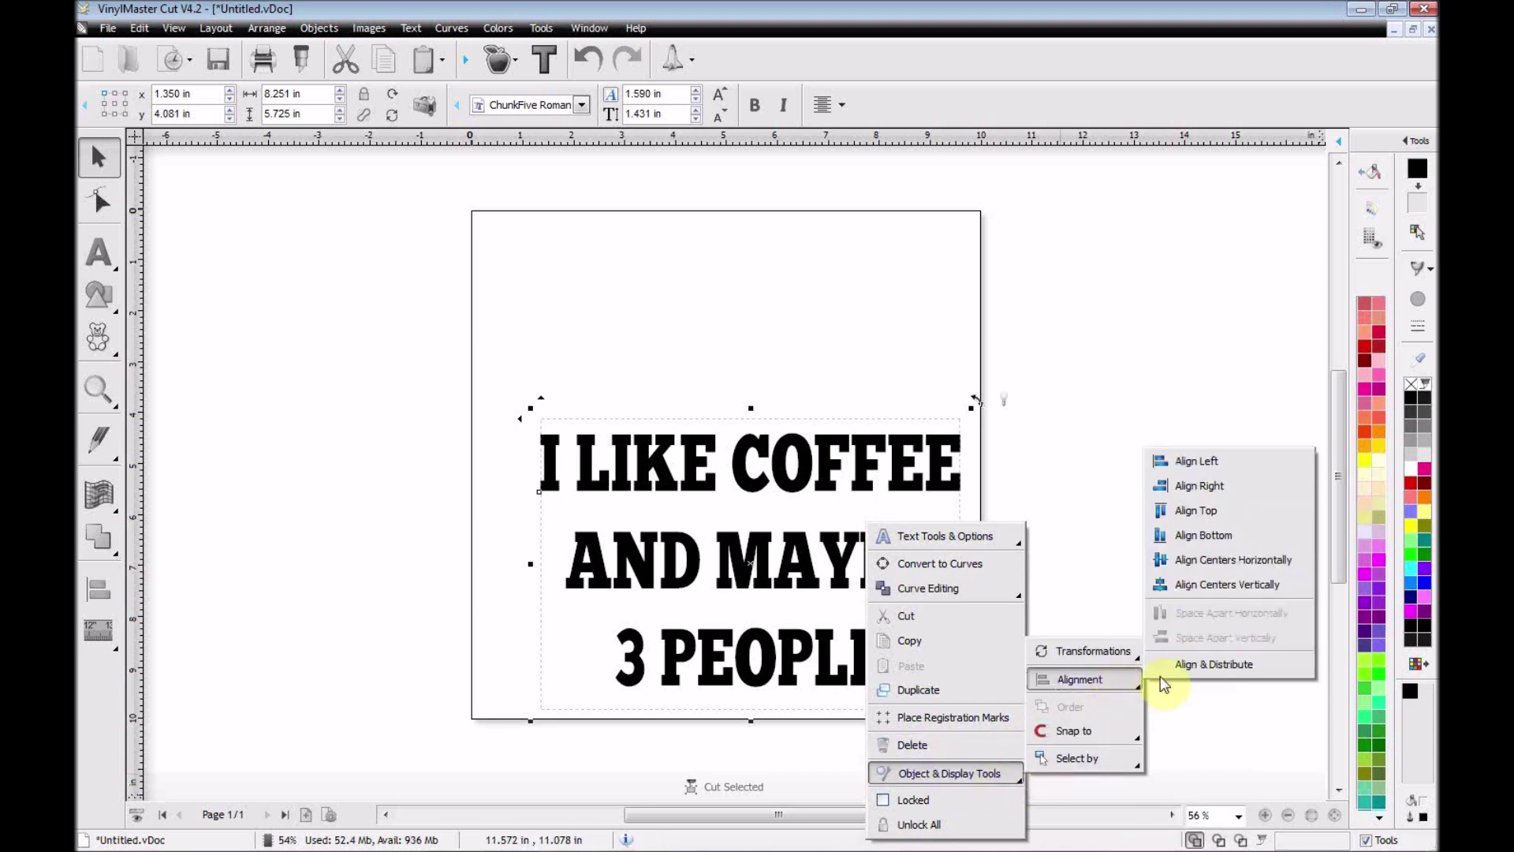
left_click(1238, 561)
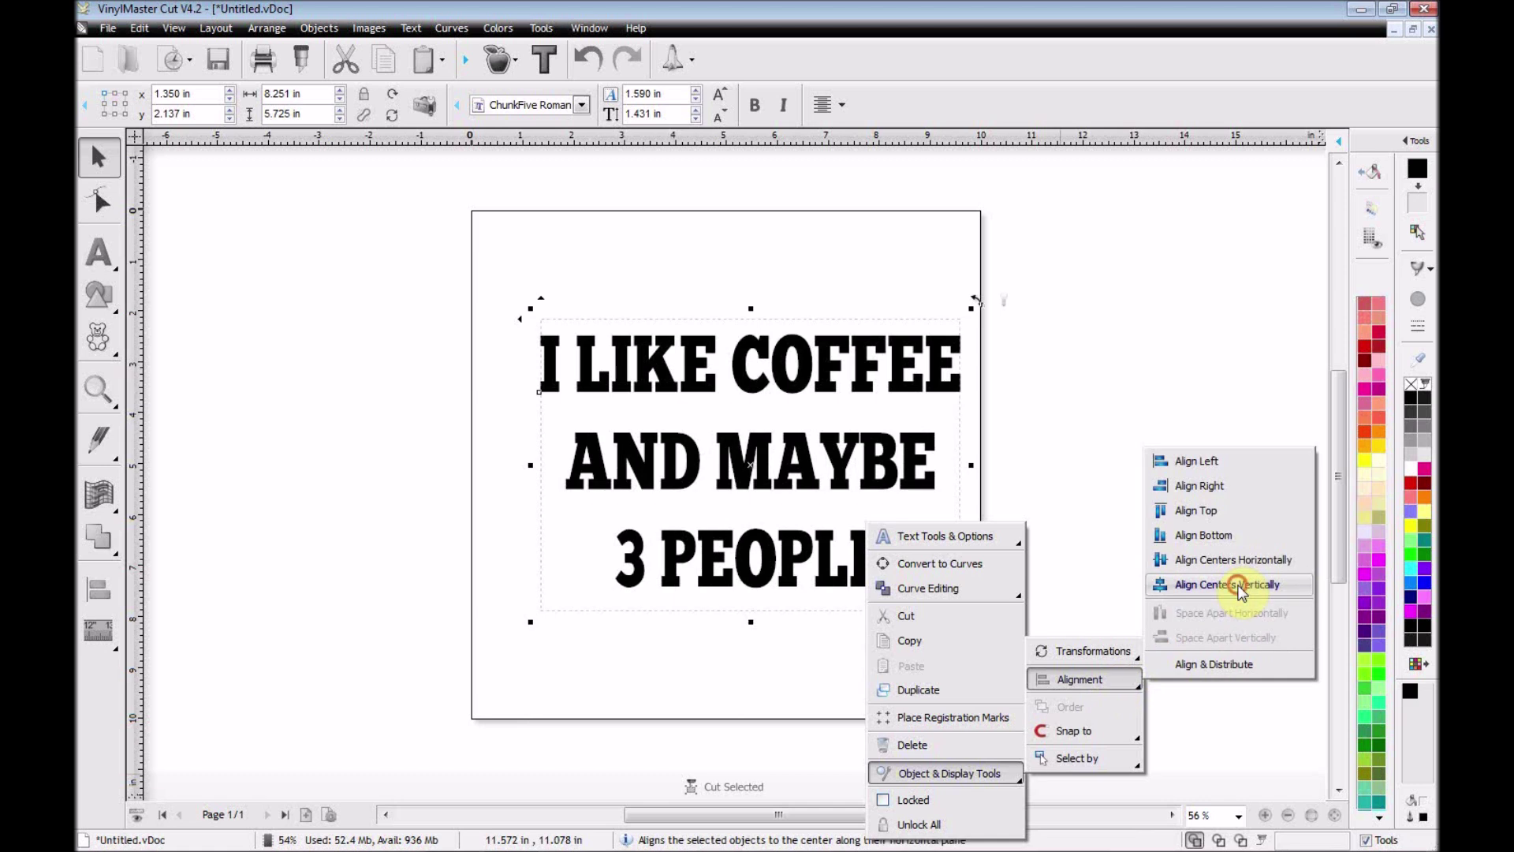
left_click(1238, 585)
left_click(1185, 337)
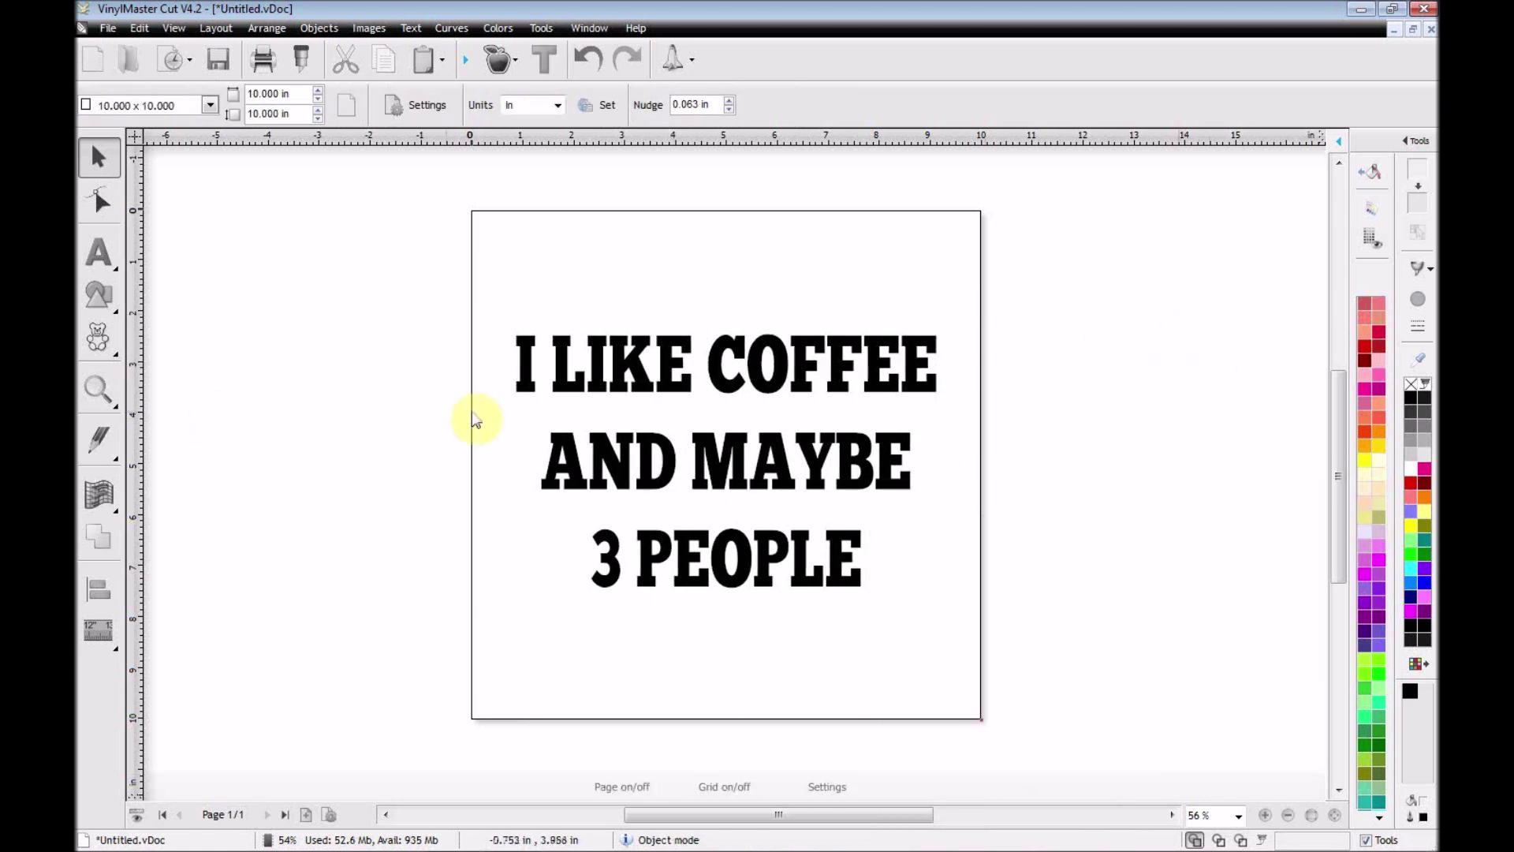
- Nudge the text block down with the arrow keys to sit at the page bottom, then deselect
left_click(616, 390)
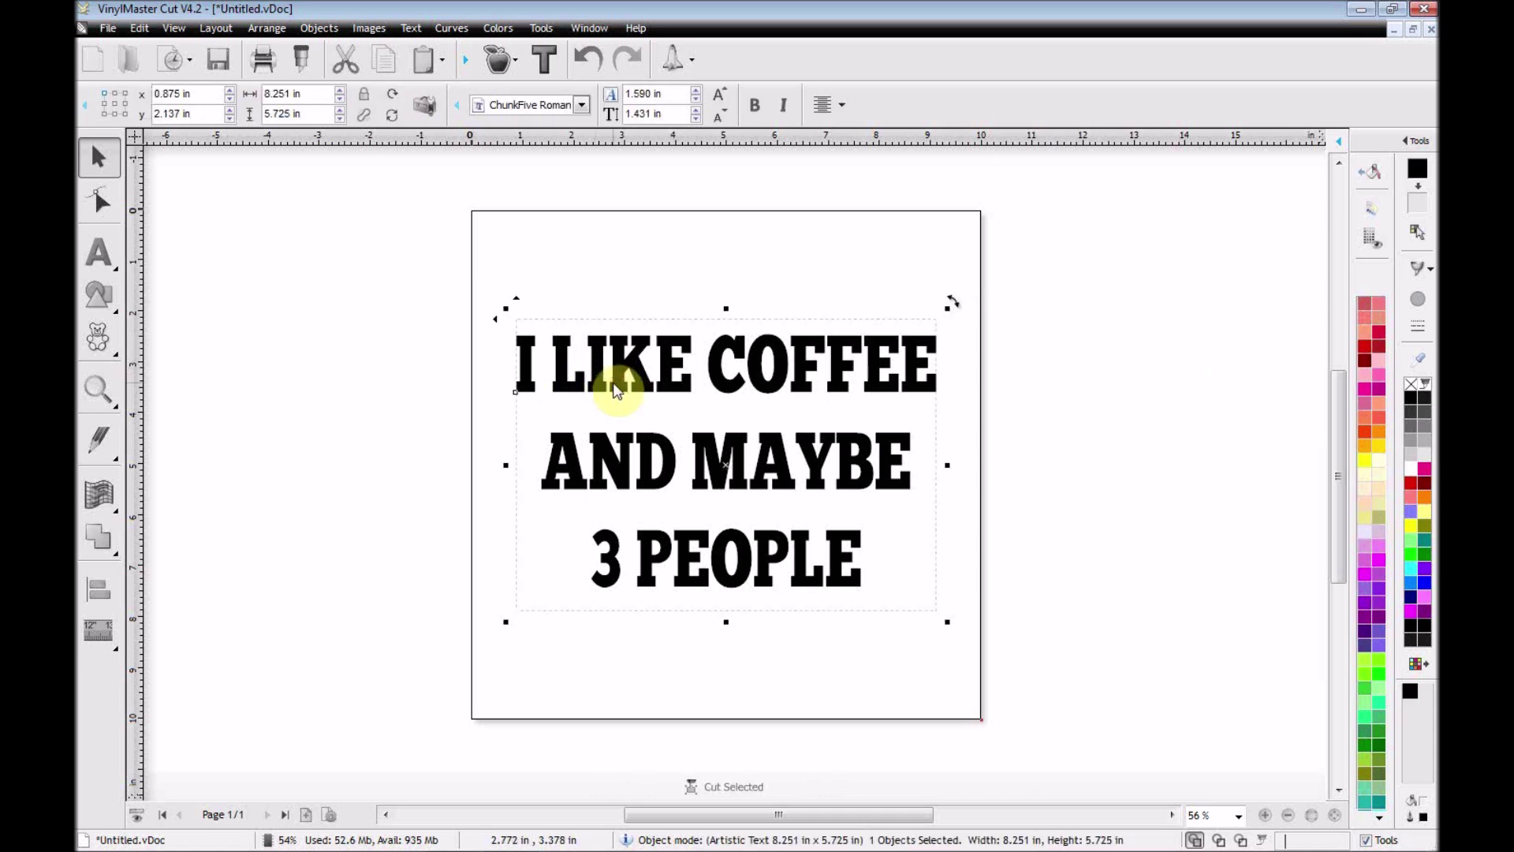
key("Down")
key("Down")
key("Down")
key("Down")
key("Down")
key("Down")
key("Down")
key("Down")
key("Down")
key("Down")
key("Down")
key("Down")
key("Down")
key("Down")
key("Down")
key("Down")
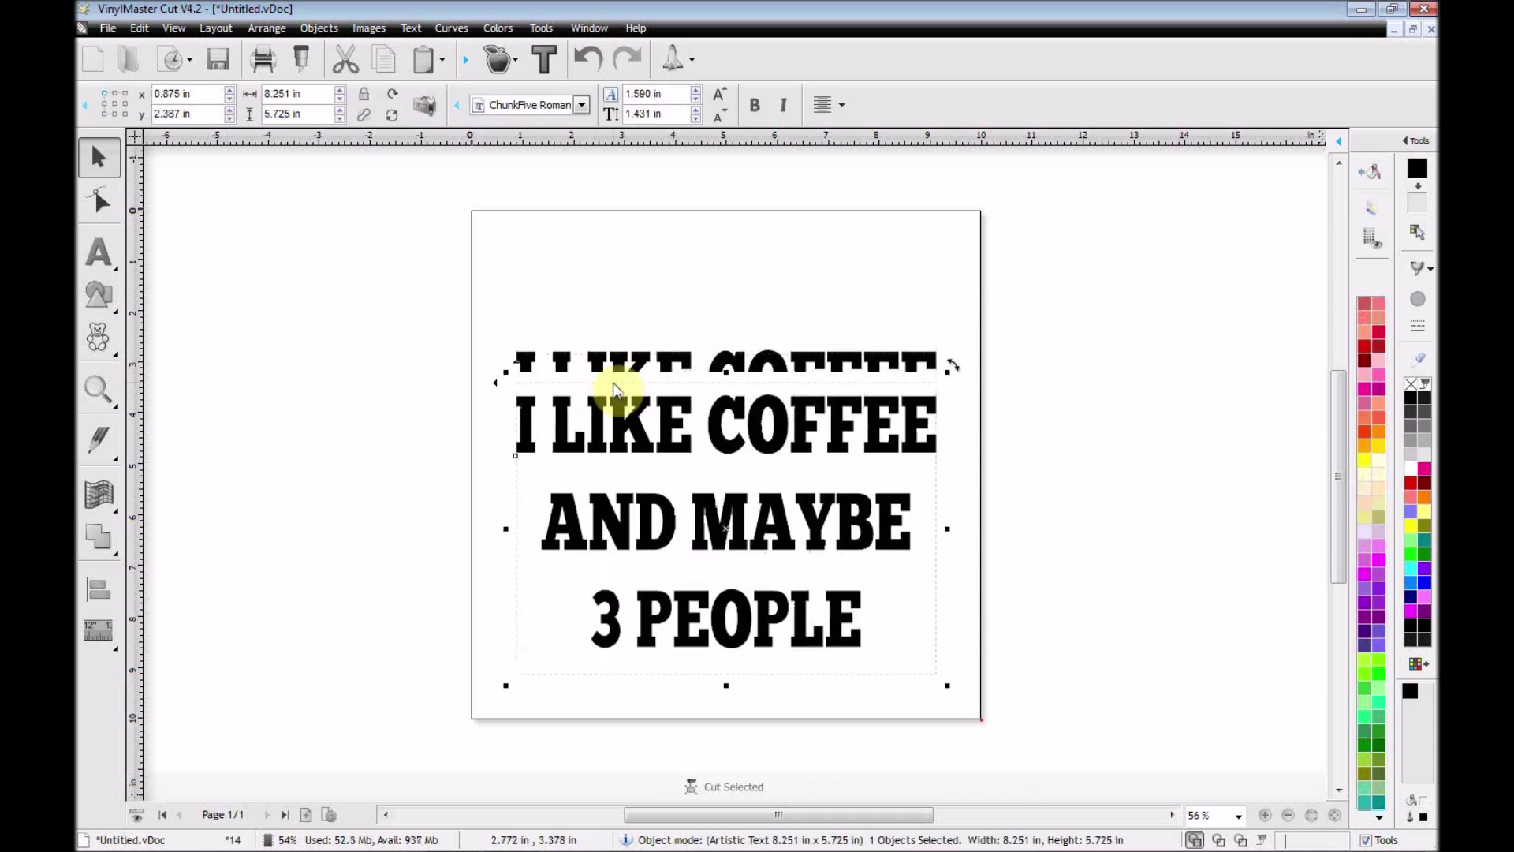
key("Down")
key("Down")
key("Down")
key("Down")
key("Down")
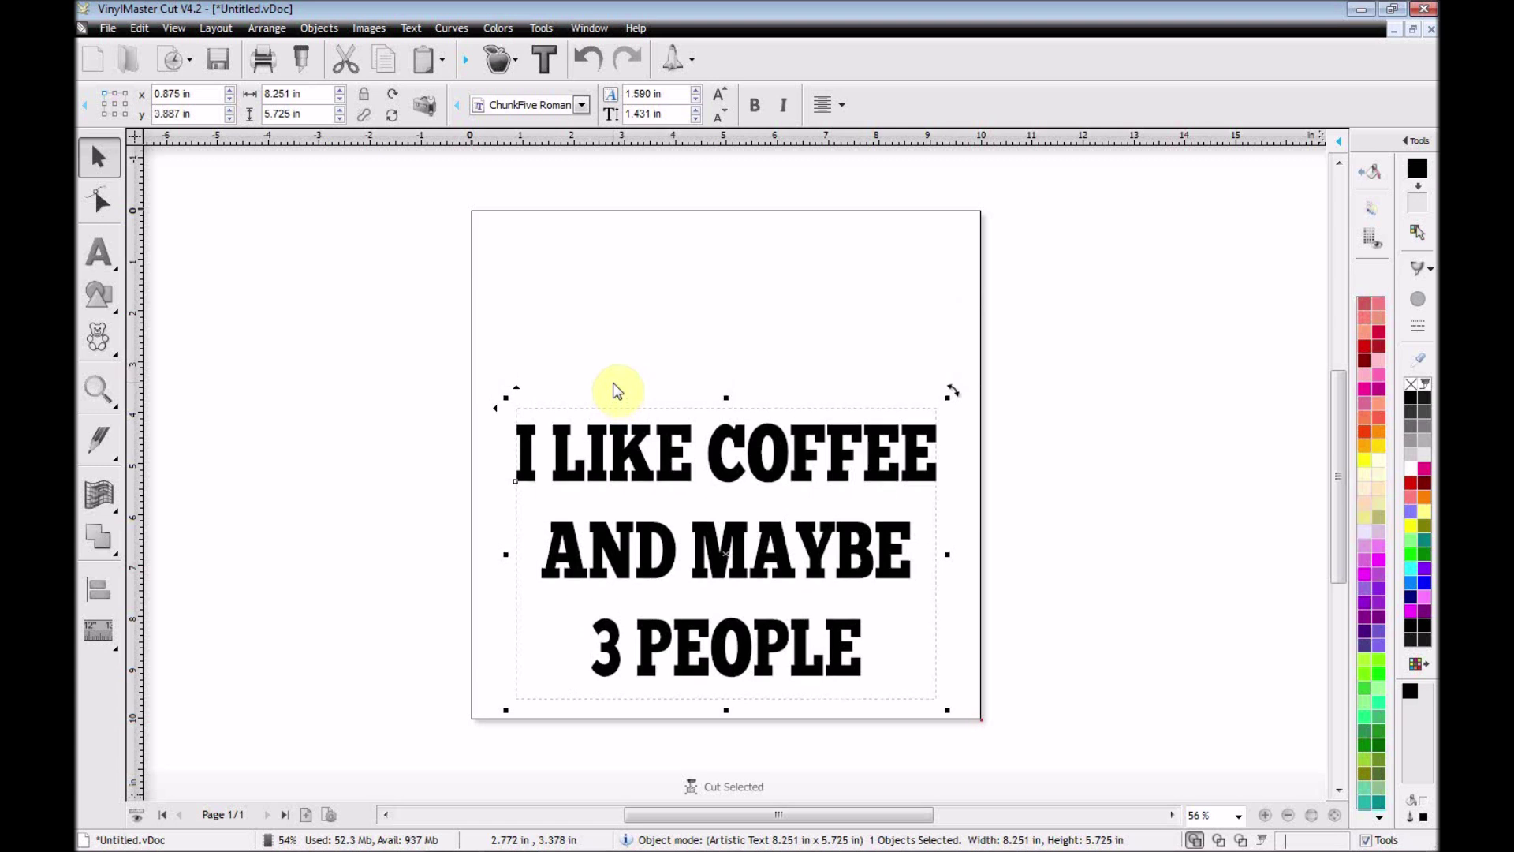
key("Down")
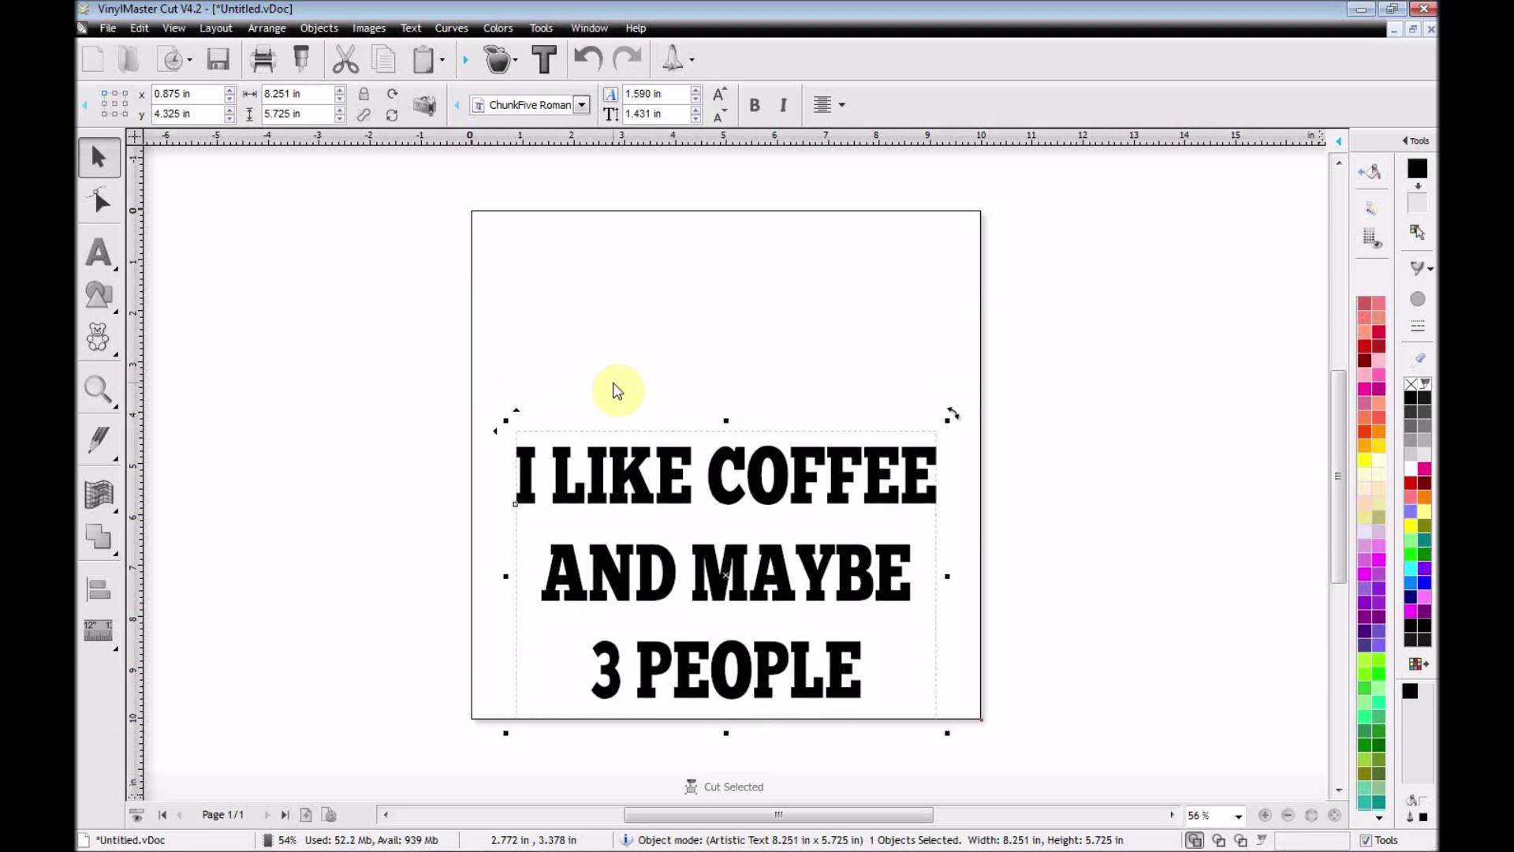
key("Up")
key("Up")
key("Up")
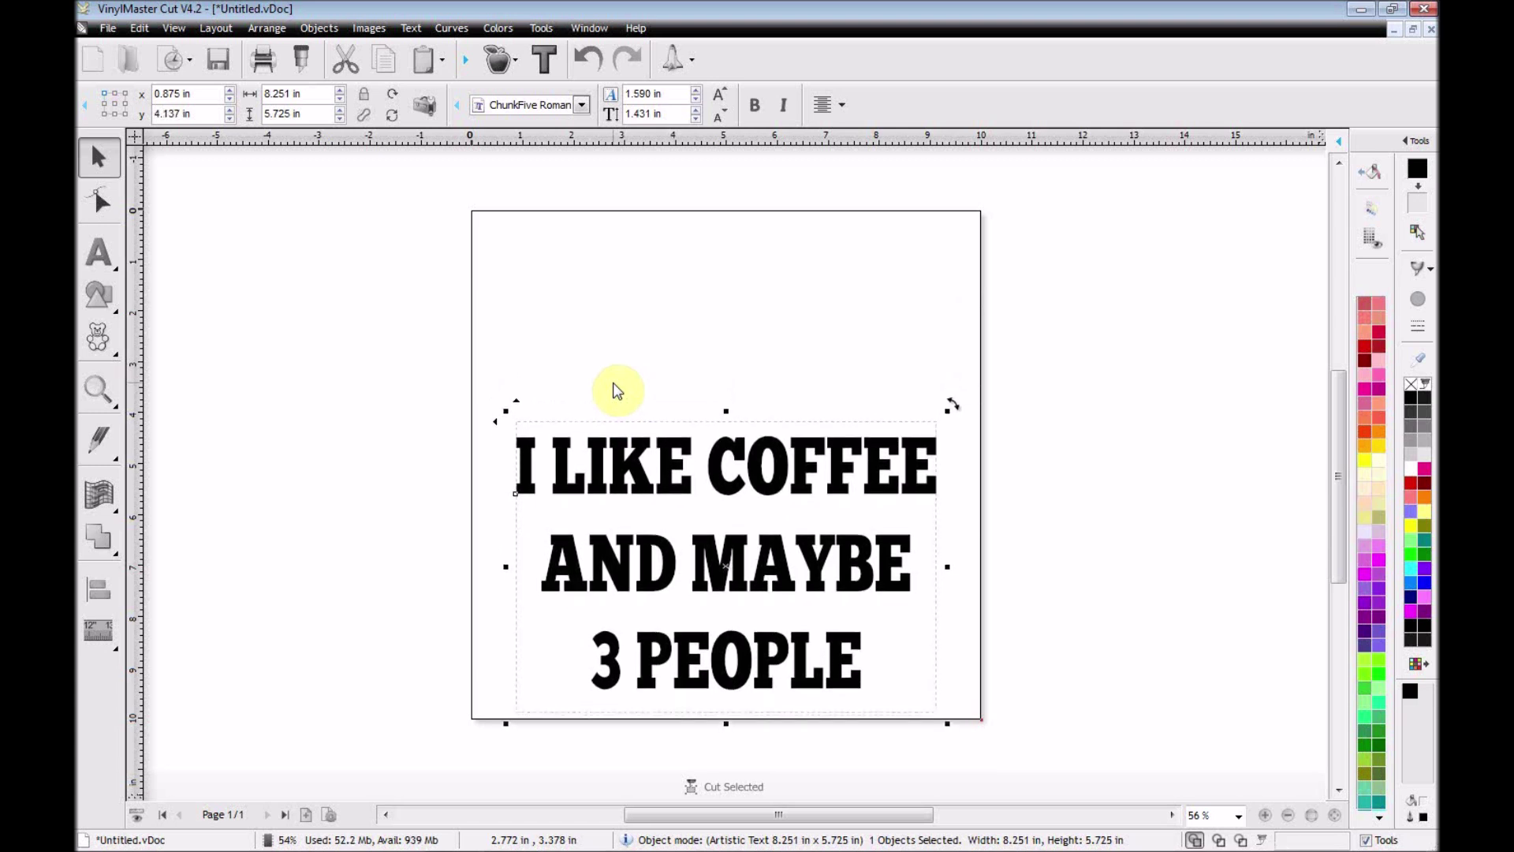
left_click(350, 240)
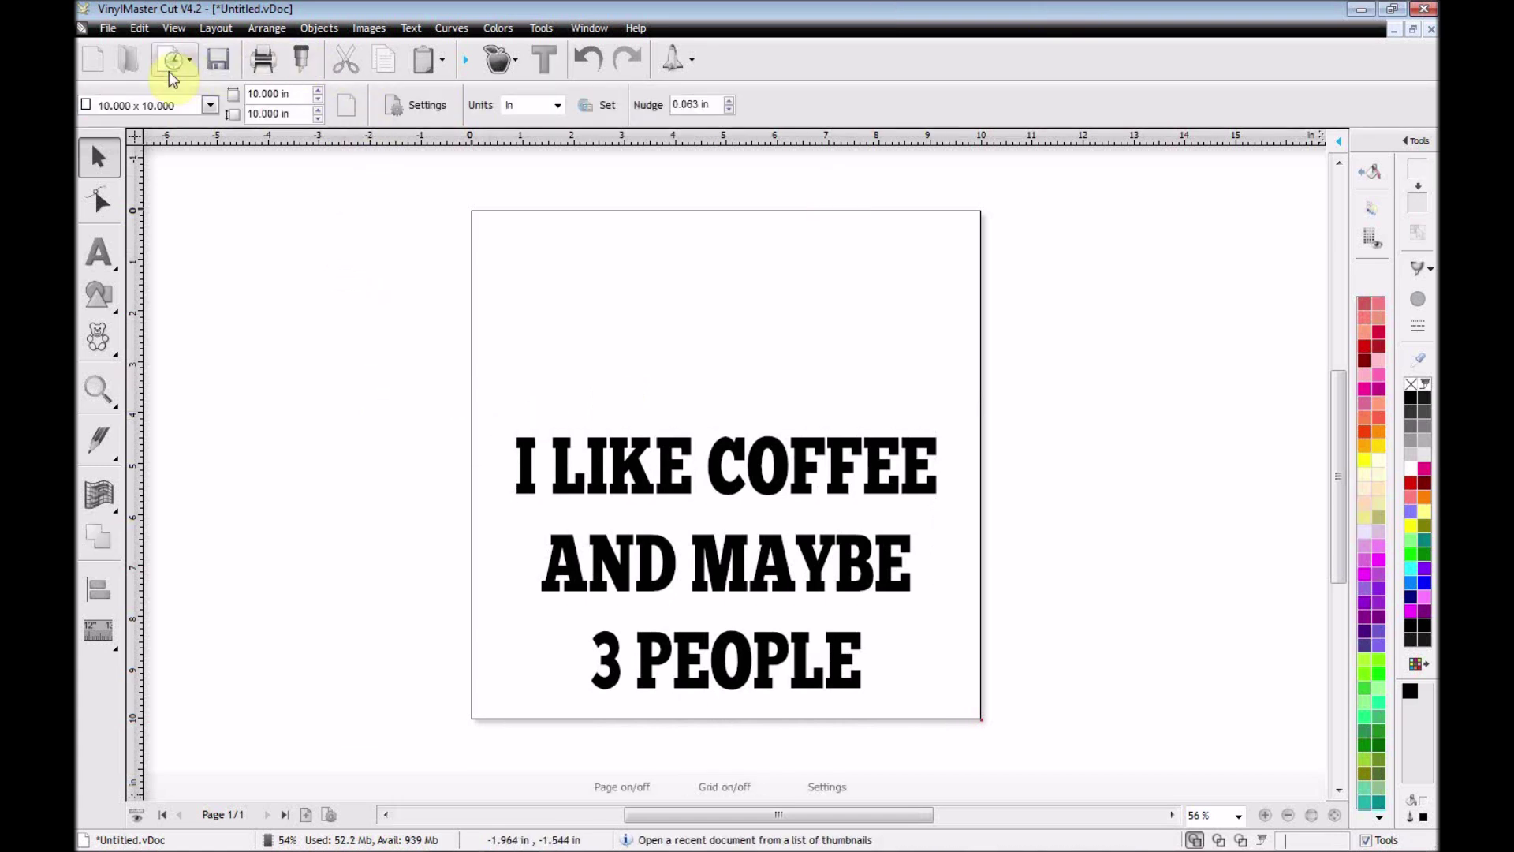
left_click(300, 59)
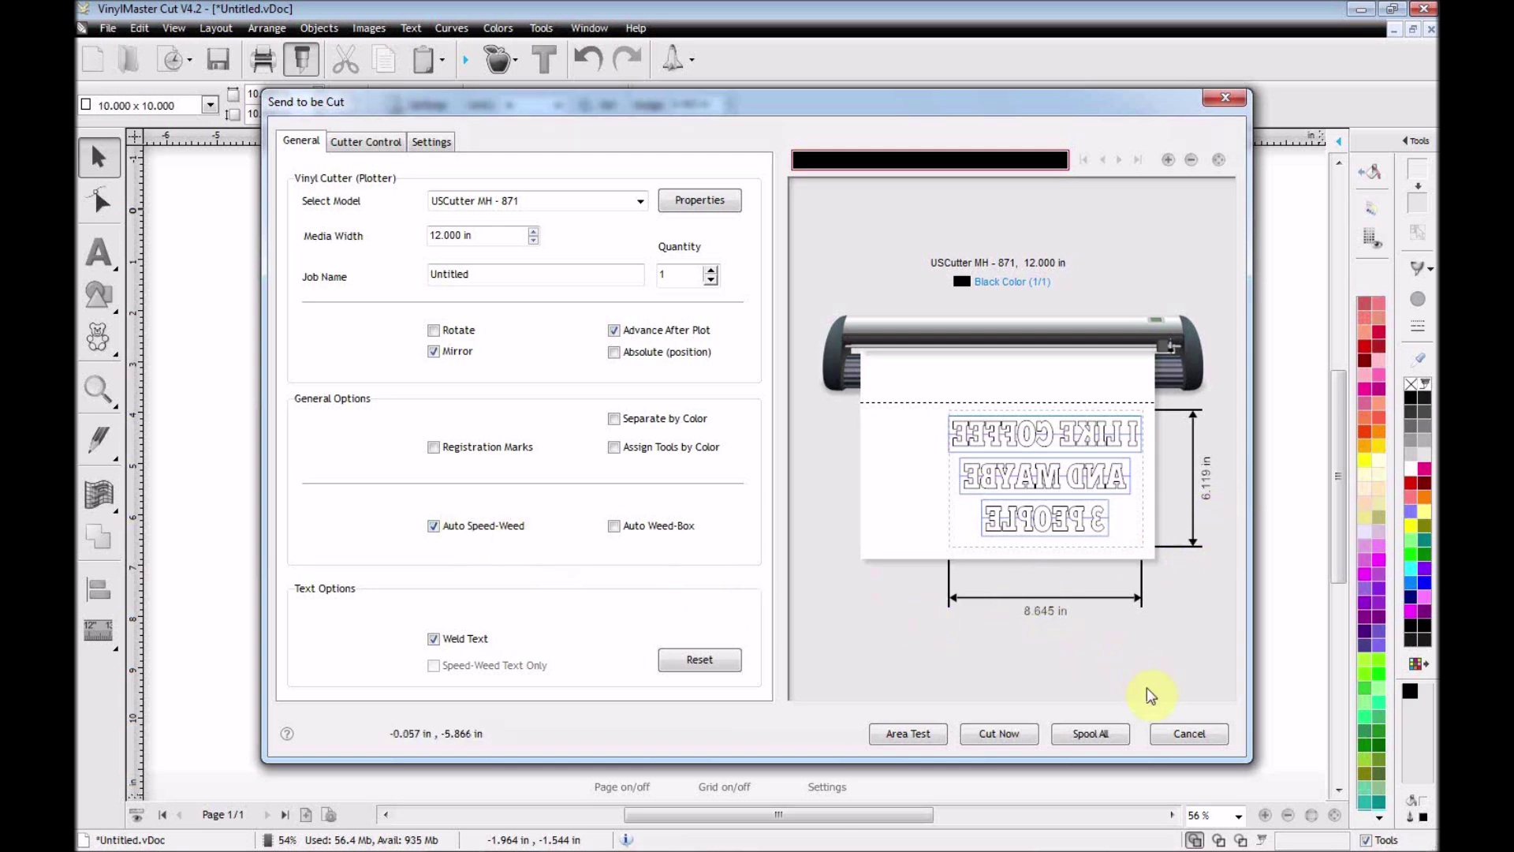
left_click(1187, 731)
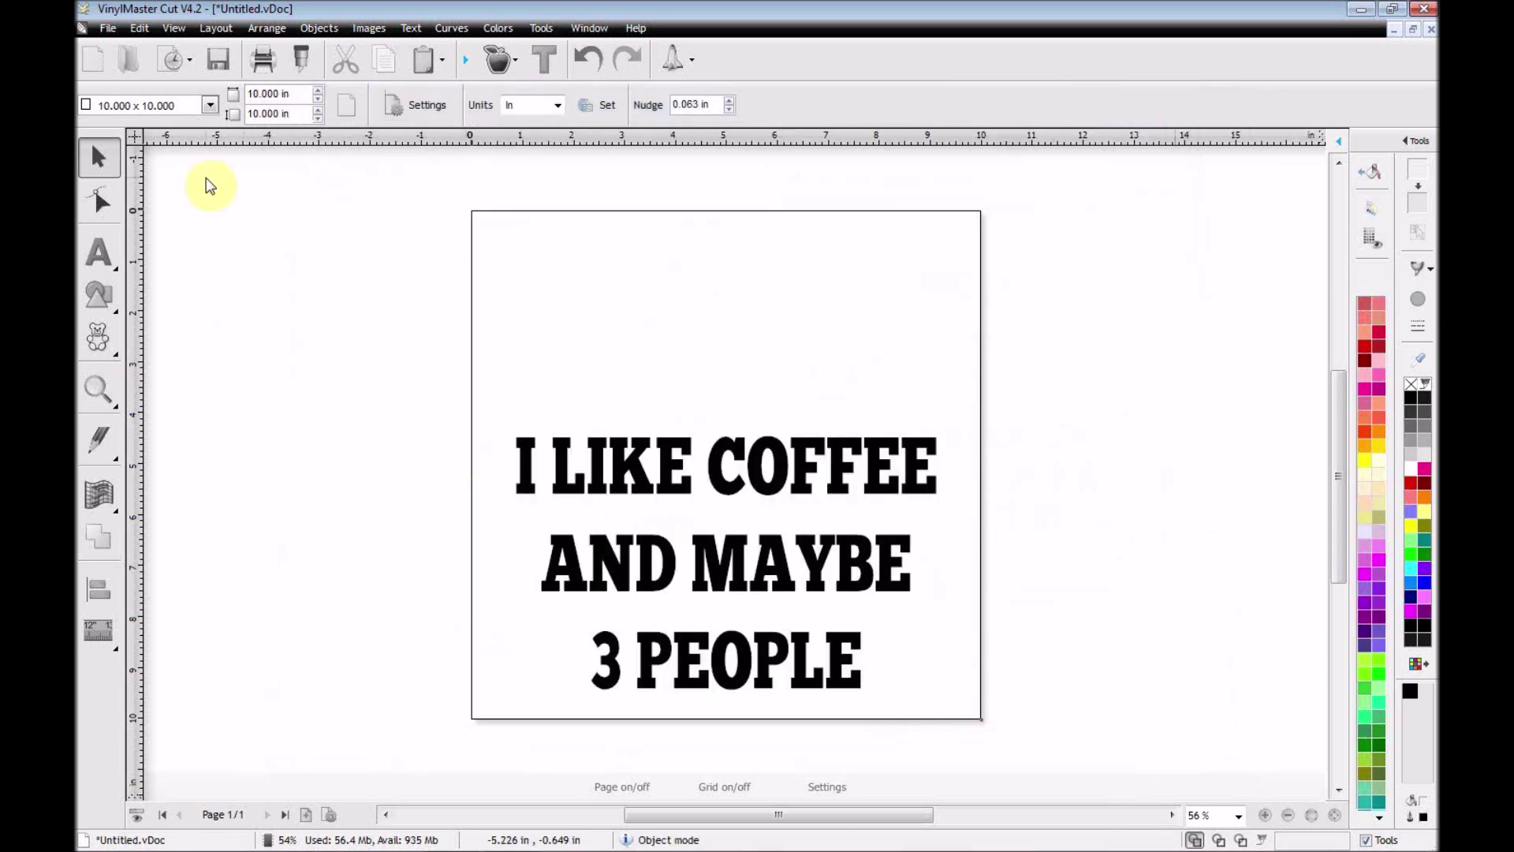
- Save the design as 'I Like Coffee and Maybe 3 People.vDoc' in the Vinyl Cutting folder
left_click(218, 59)
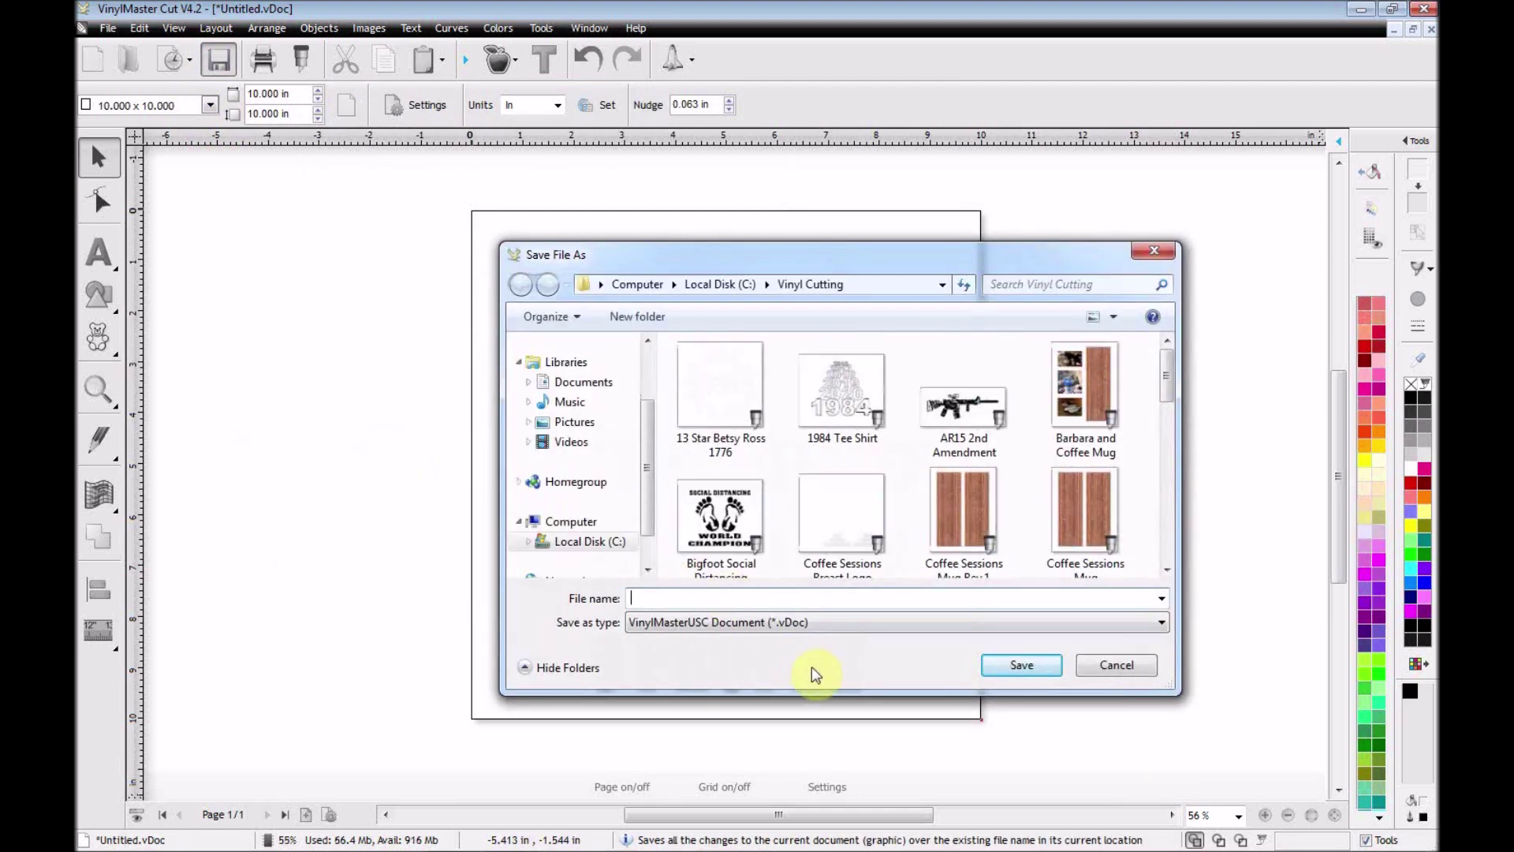
type("i")
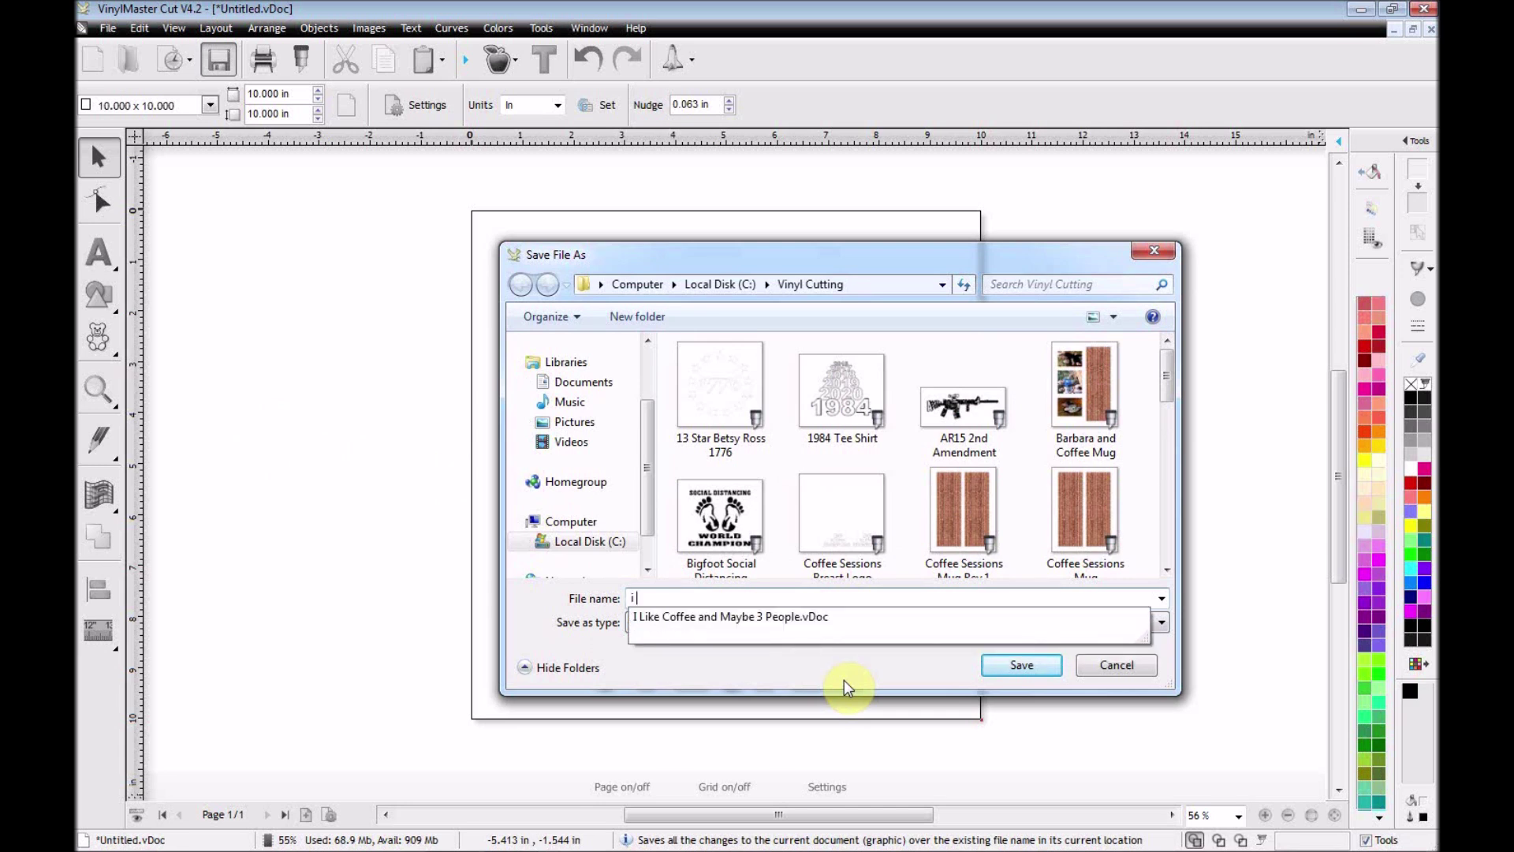
left_click(756, 617)
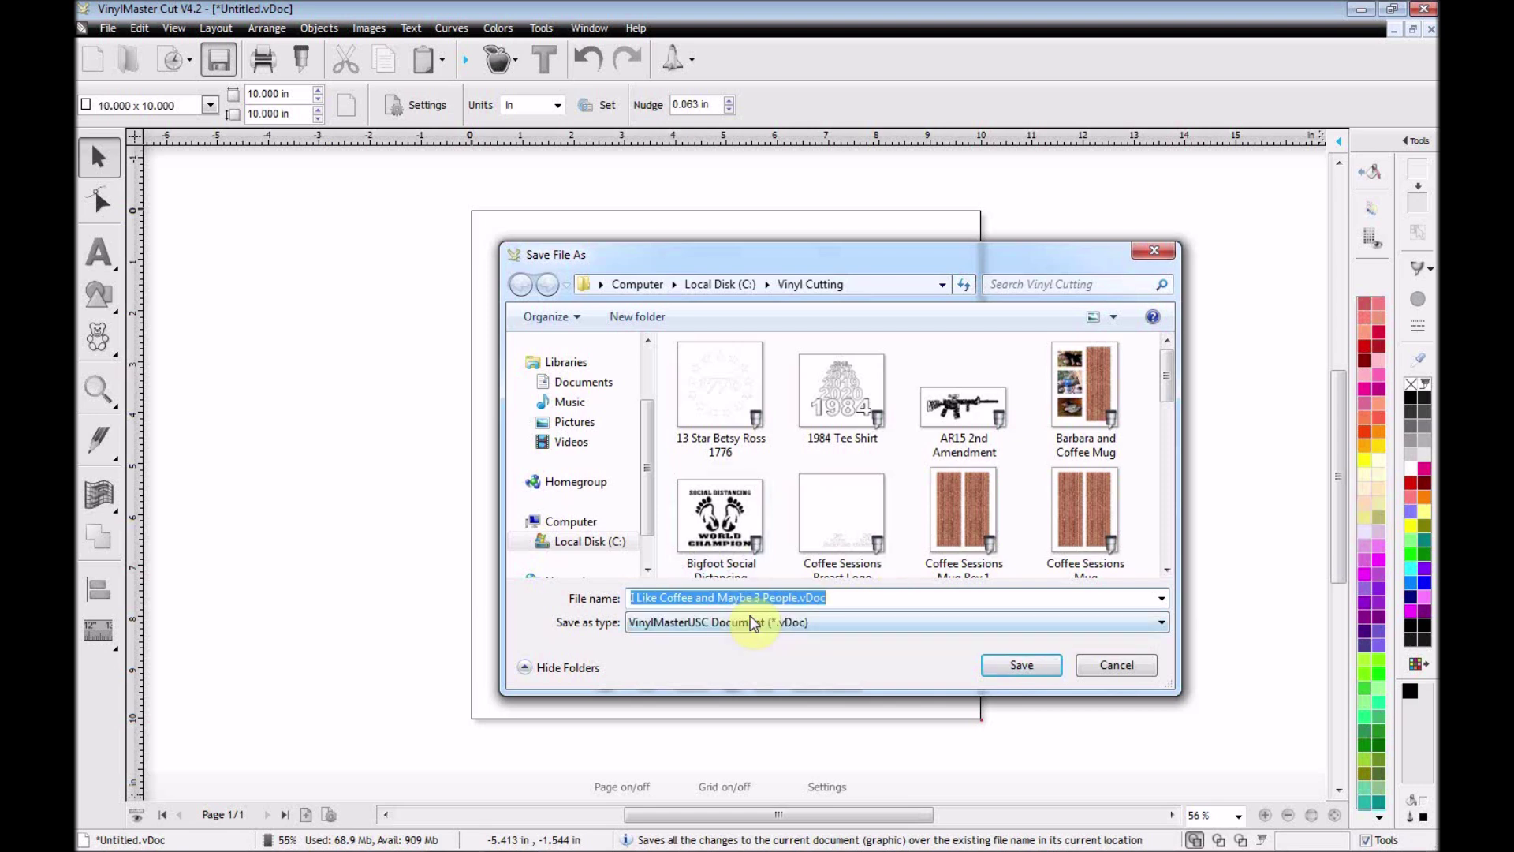
left_click(1009, 663)
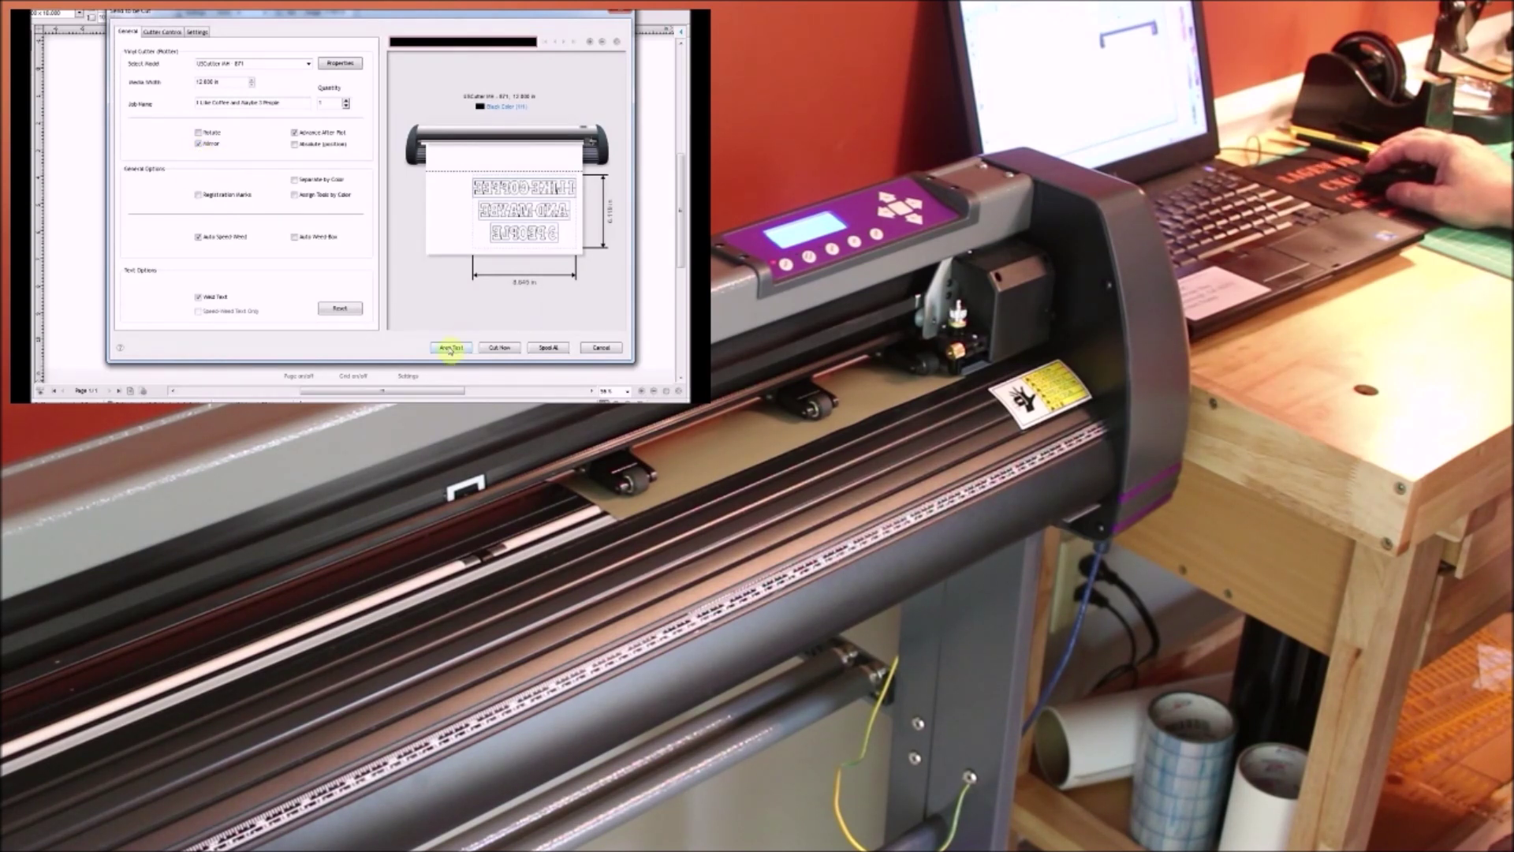
- Run a confirmed area test on the cutter, then send the mirrored lettering with Cut Now
left_click(450, 348)
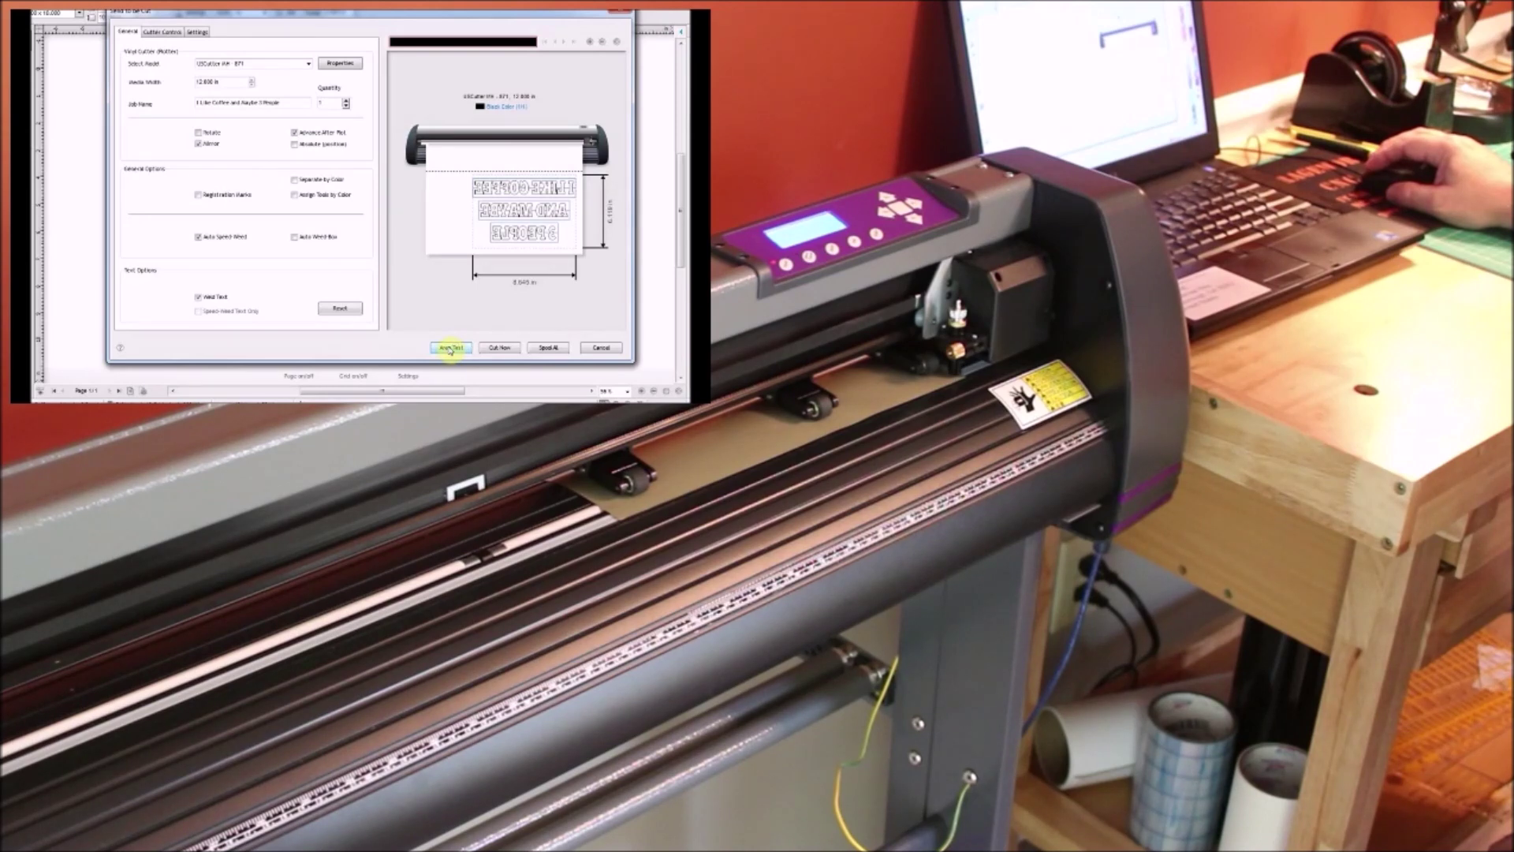
left_click(446, 349)
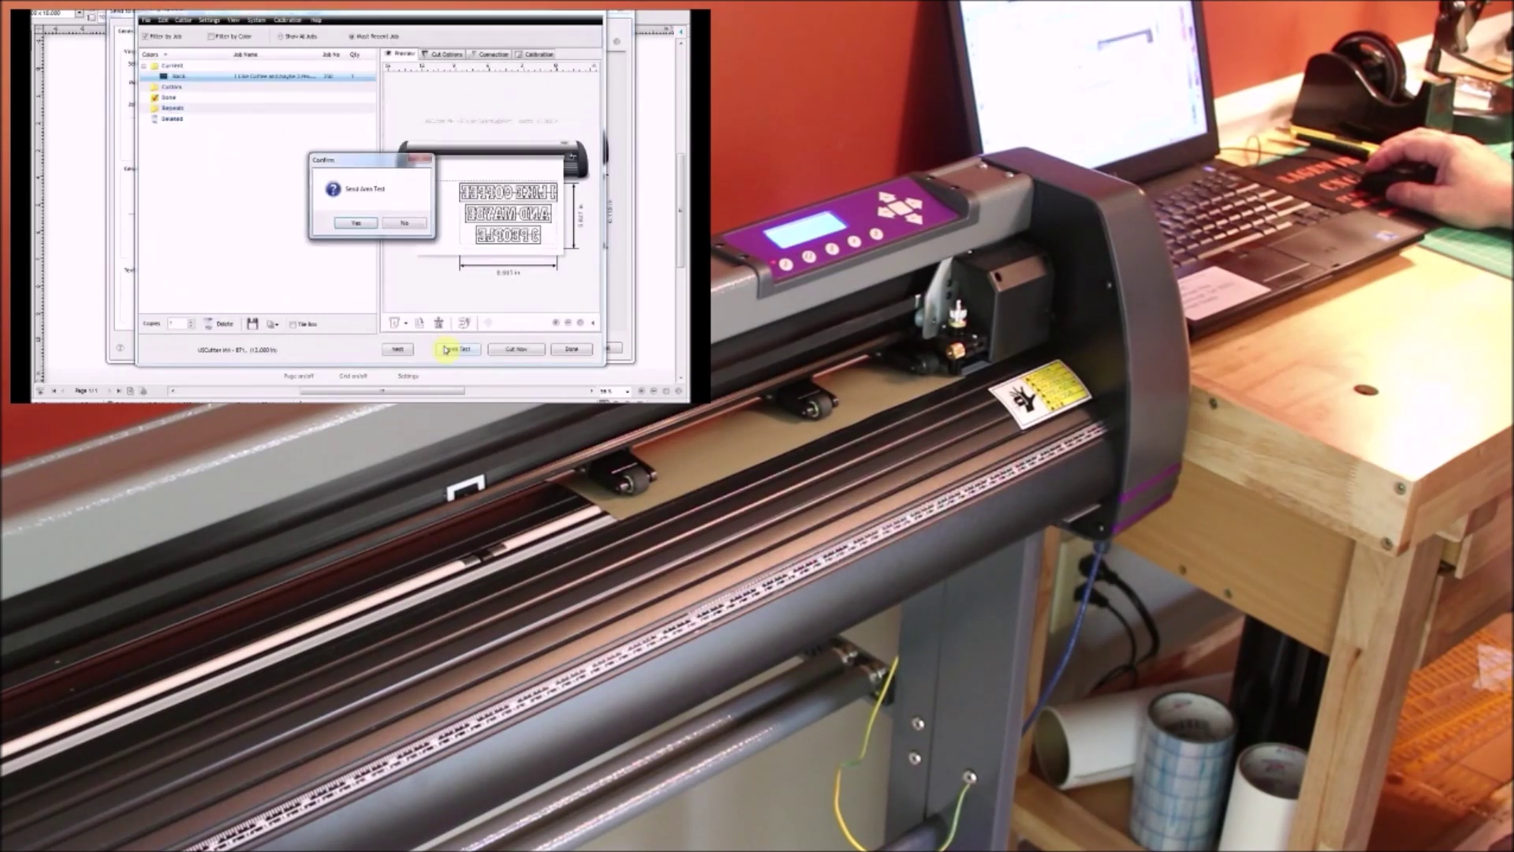
left_click(352, 224)
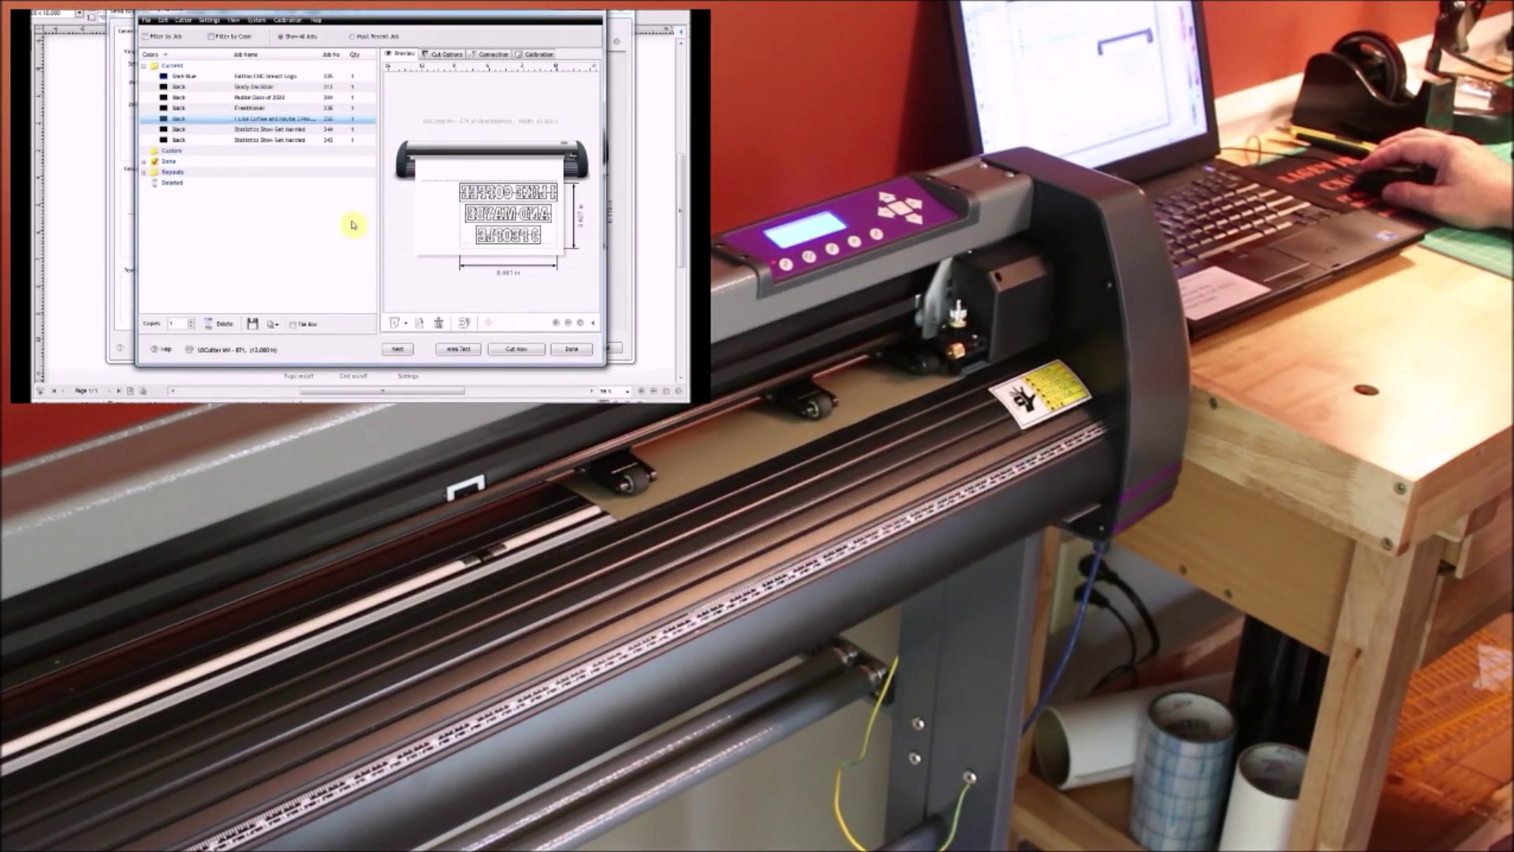
left_click(518, 351)
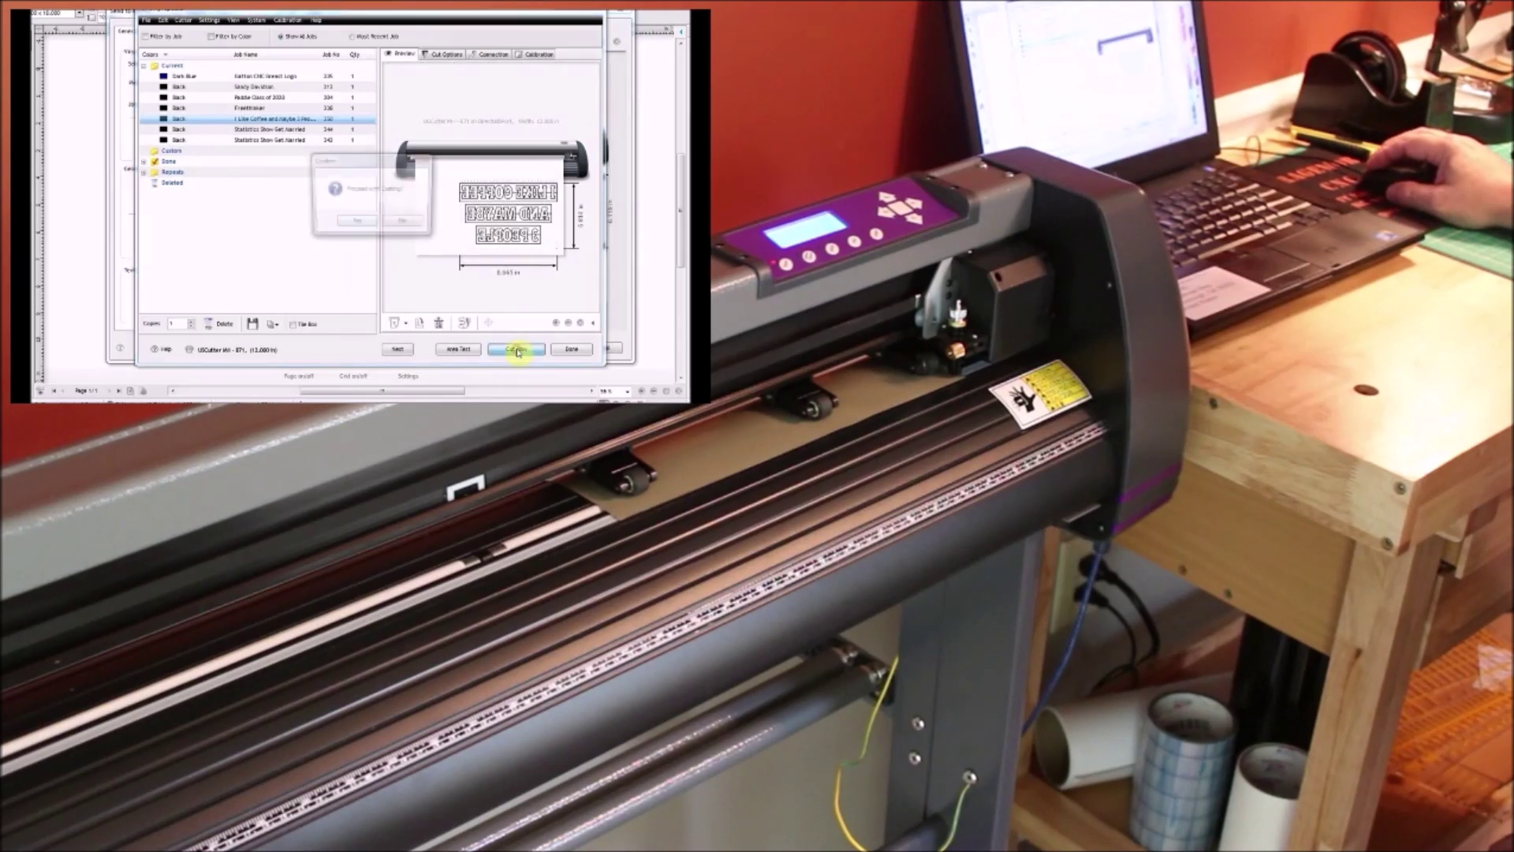
left_click(357, 224)
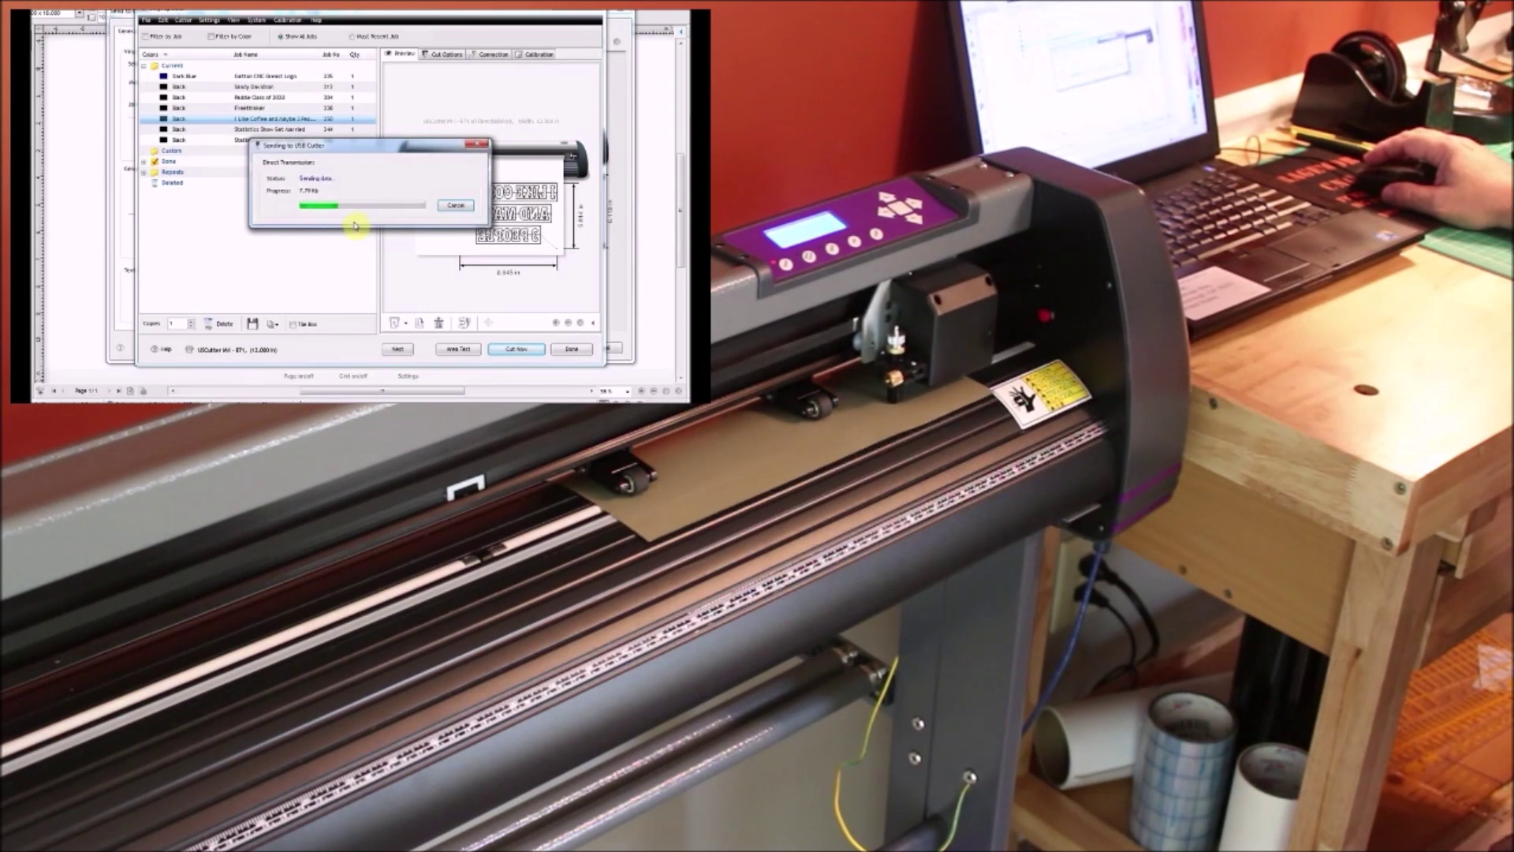